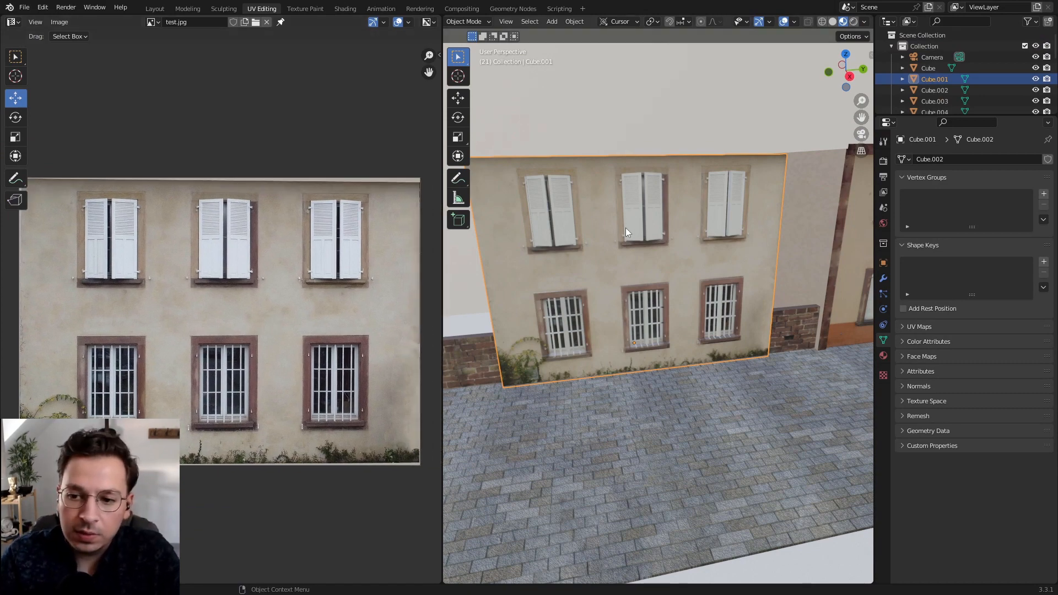
# Examine the photo-textured house facades, their modelled windows and UV layouts from several angles
pyautogui.moveTo(699, 272); pyautogui.dragTo(692, 203, button='middle')
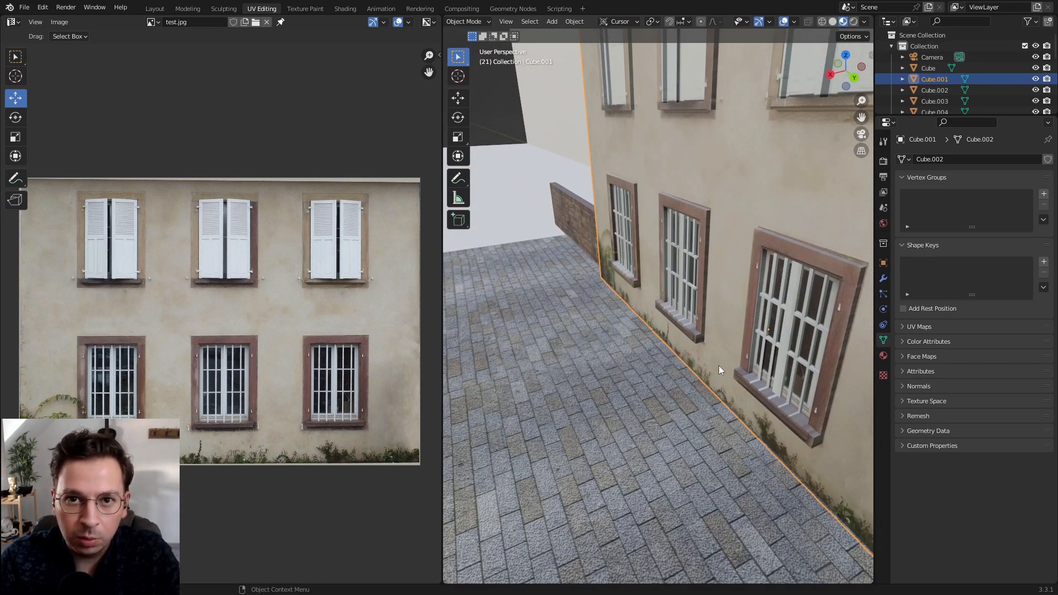
pyautogui.scroll(2, 689, 325)
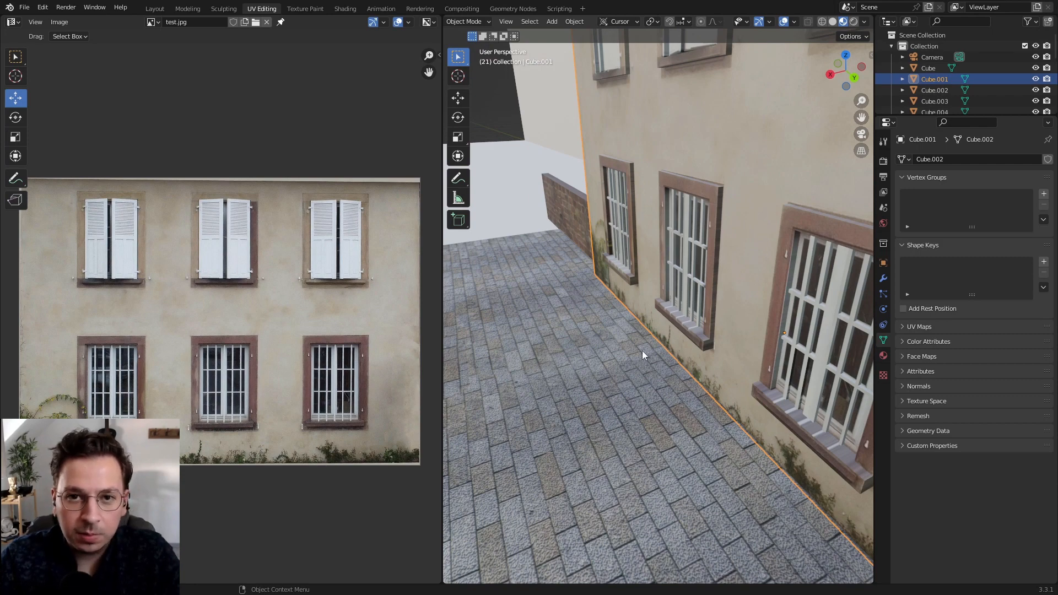
pyautogui.moveTo(628, 328); pyautogui.dragTo(670, 302, button='middle')
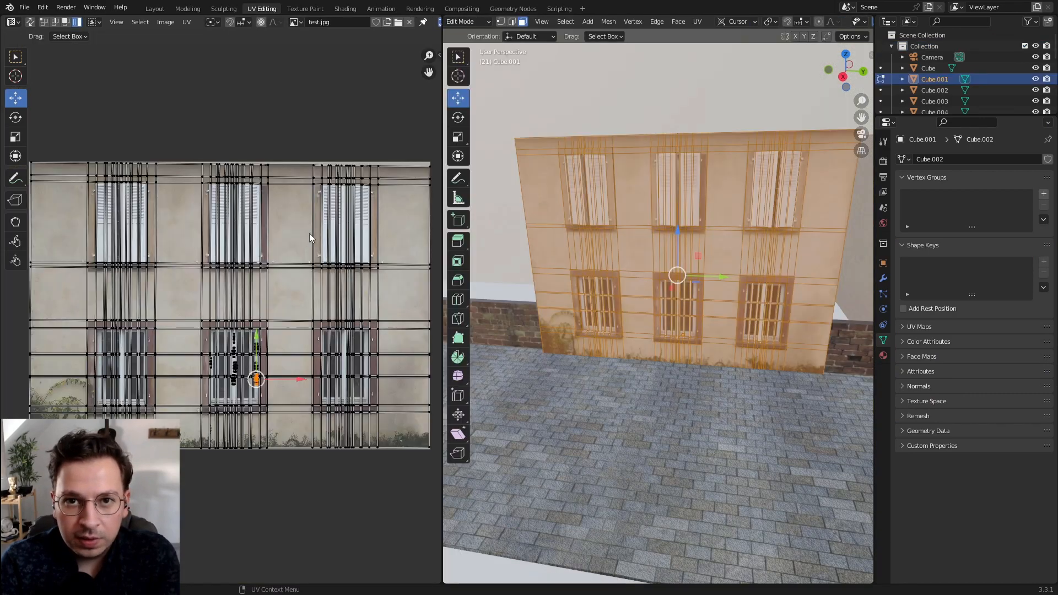
pyautogui.keyDown('shift'); pyautogui.moveTo(674, 217); pyautogui.dragTo(648, 212, button='middle'); pyautogui.keyUp('shift')
pyautogui.keyDown('shift'); pyautogui.moveTo(744, 221); pyautogui.dragTo(700, 212, button='middle'); pyautogui.keyUp('shift')
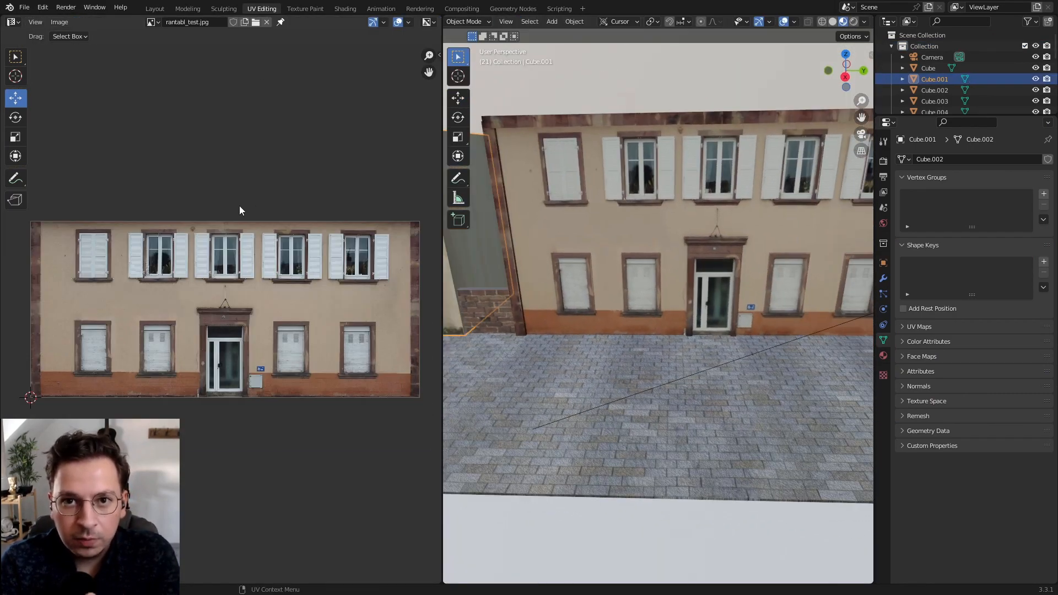
pyautogui.moveTo(241, 208); pyautogui.dragTo(227, 242, button='middle')
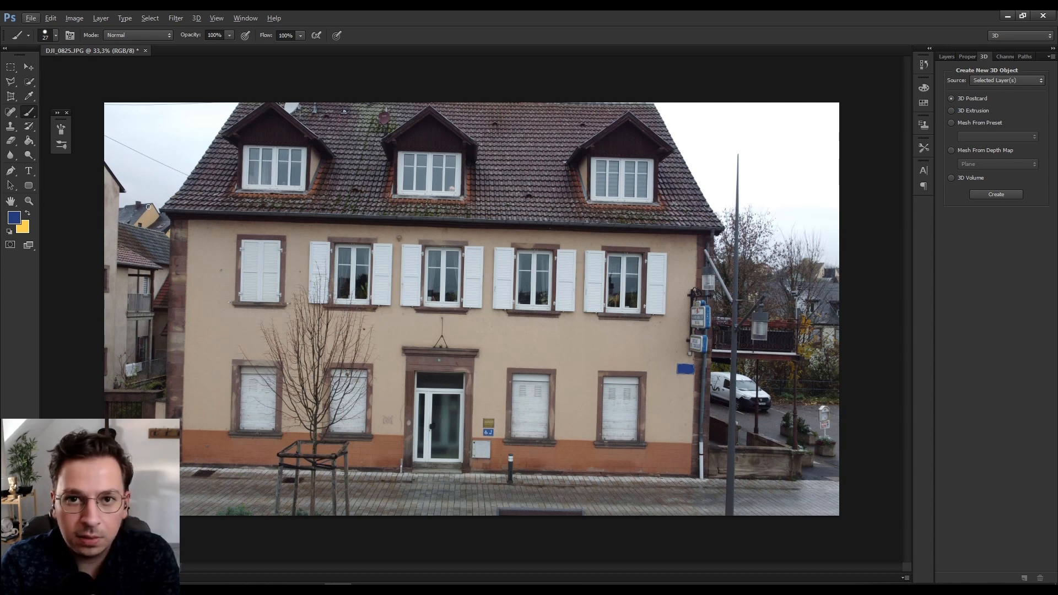
# Switch to Photoshop and perspective-crop DJI_0825.JPG to the house's front wall, from below the eaves down to the pavement
pyautogui.click(11, 98)
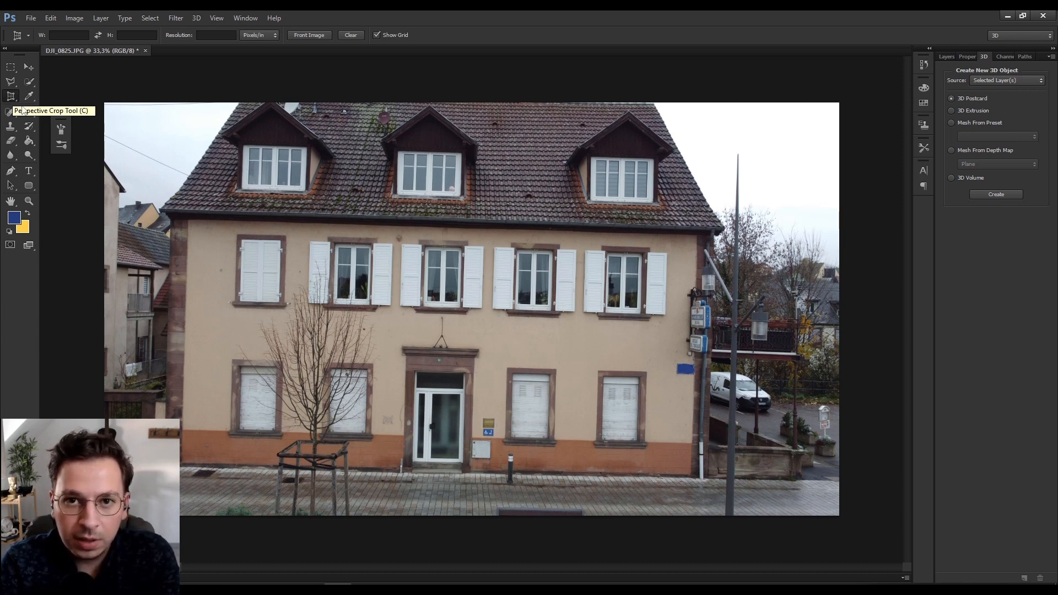
pyautogui.click(170, 219)
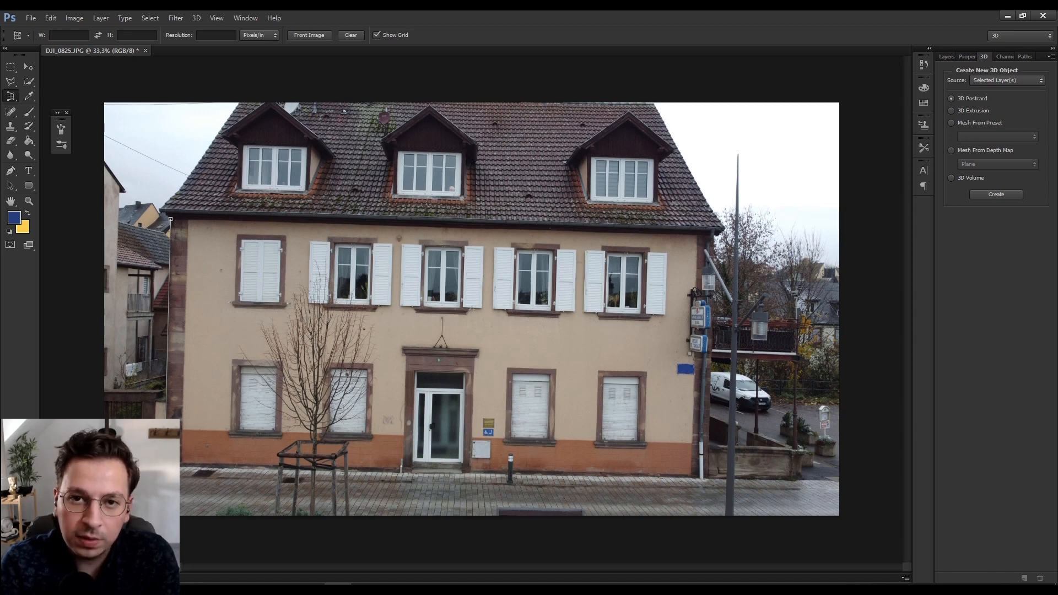
pyautogui.click(167, 468)
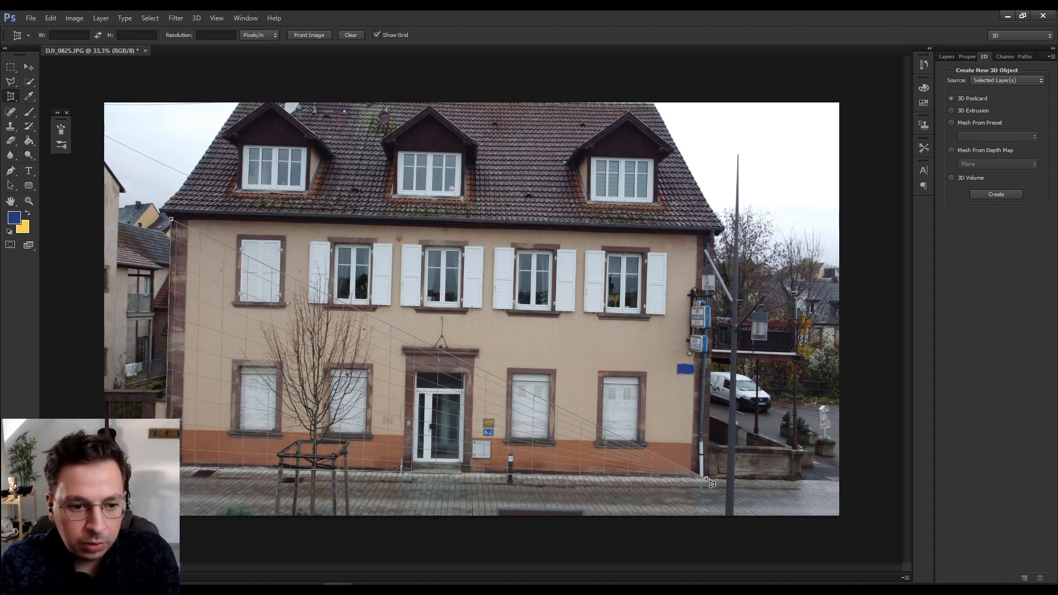
pyautogui.click(707, 478)
pyautogui.click(715, 237)
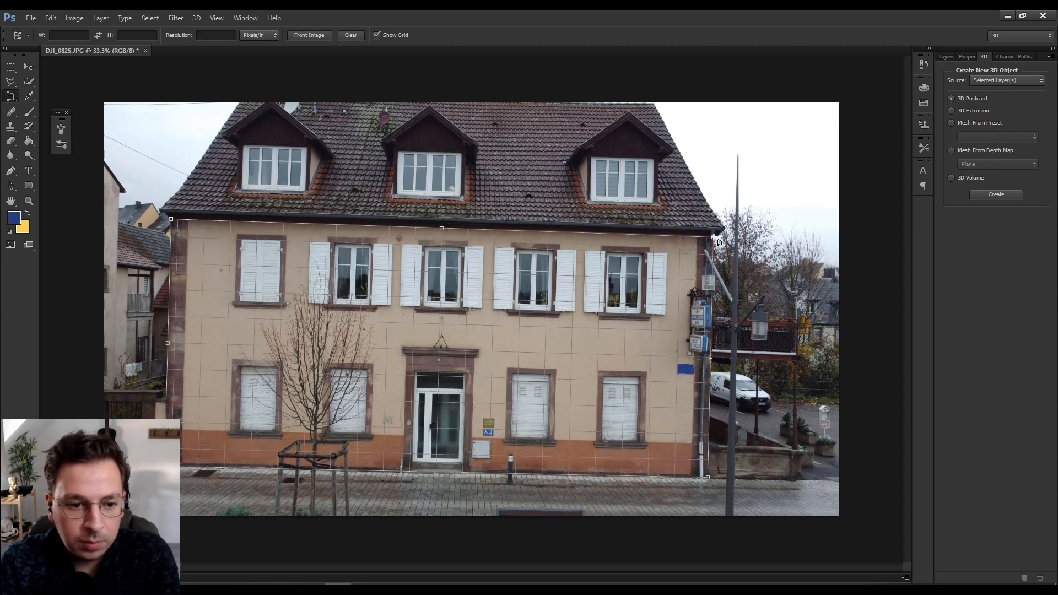
pyautogui.click(713, 235)
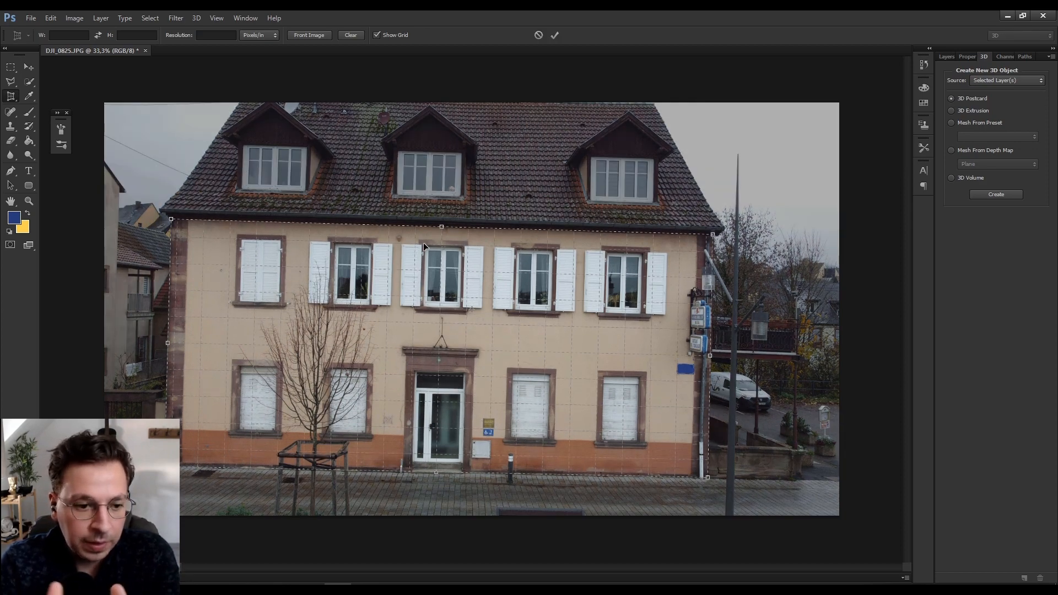
pyautogui.press('Return')
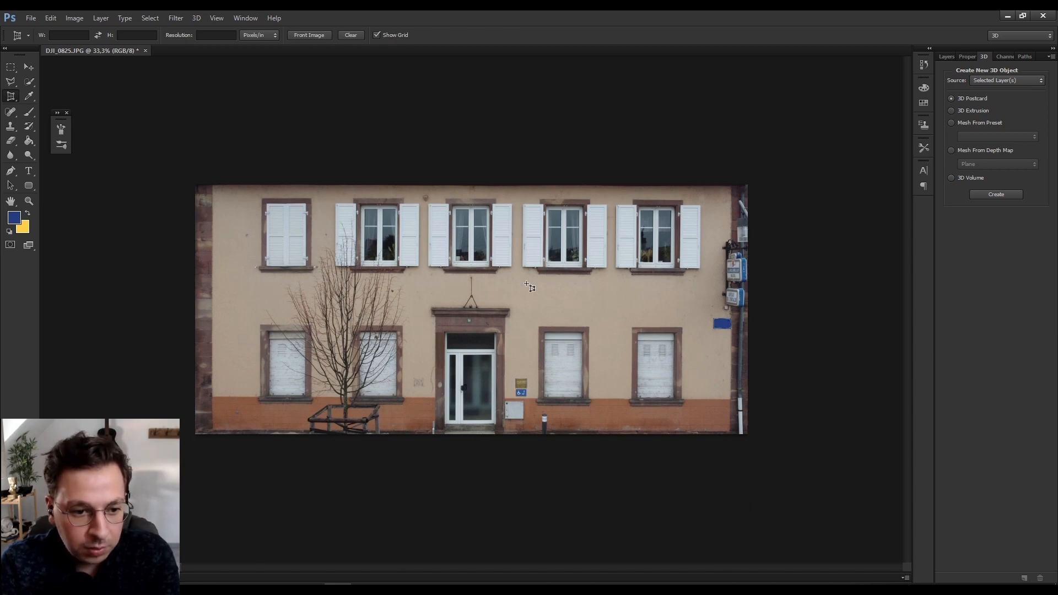
# Enlarge the content-aware Spot Healing Brush to 59 px and paint across the tree's branches on the cropped facade
pyautogui.press('v')
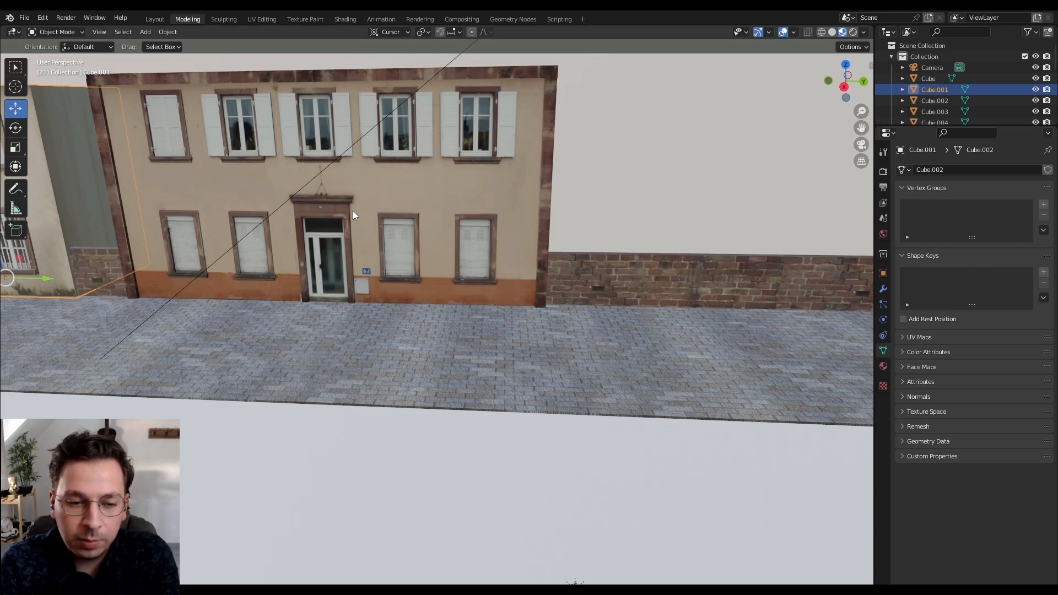
pyautogui.keyDown('shift'); pyautogui.moveTo(353, 211); pyautogui.dragTo(525, 234, button='middle'); pyautogui.keyUp('shift')
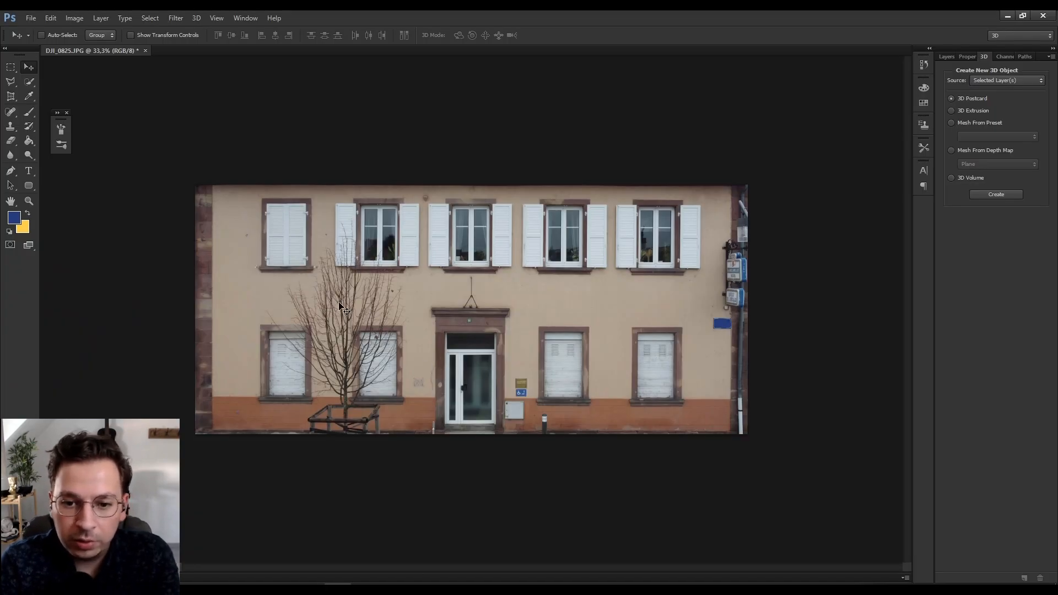
pyautogui.hotkey('ctrl', '+')
pyautogui.click(11, 112)
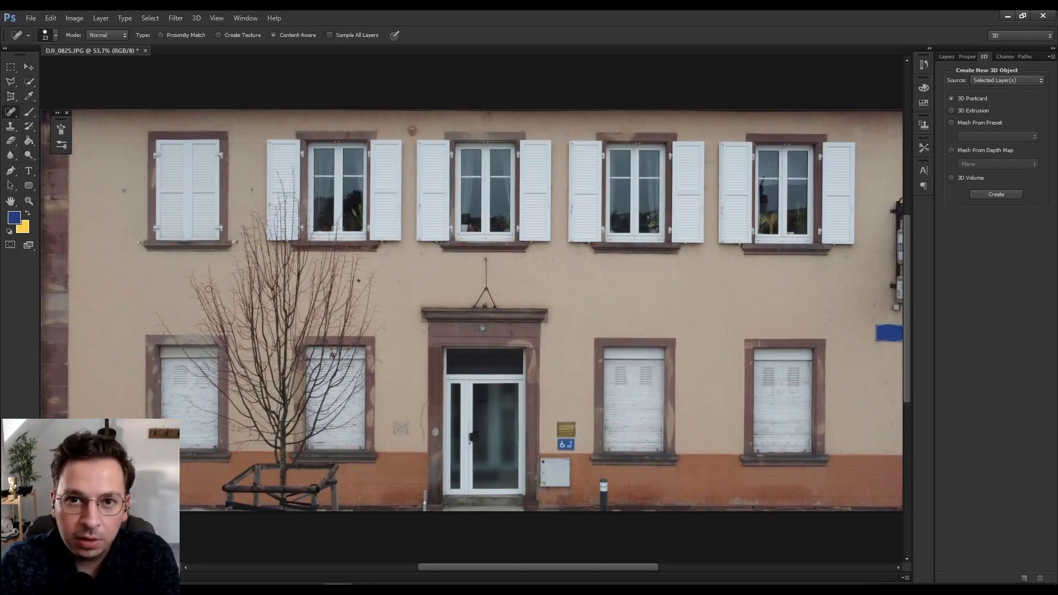
pyautogui.scroll(-1, 215, 303)
pyautogui.keyDown('alt'); pyautogui.scroll(-2, 215, 303); pyautogui.keyUp('alt')
pyautogui.rightClick(197, 301)
pyautogui.moveTo(218, 325); pyautogui.dragTo(237, 325)
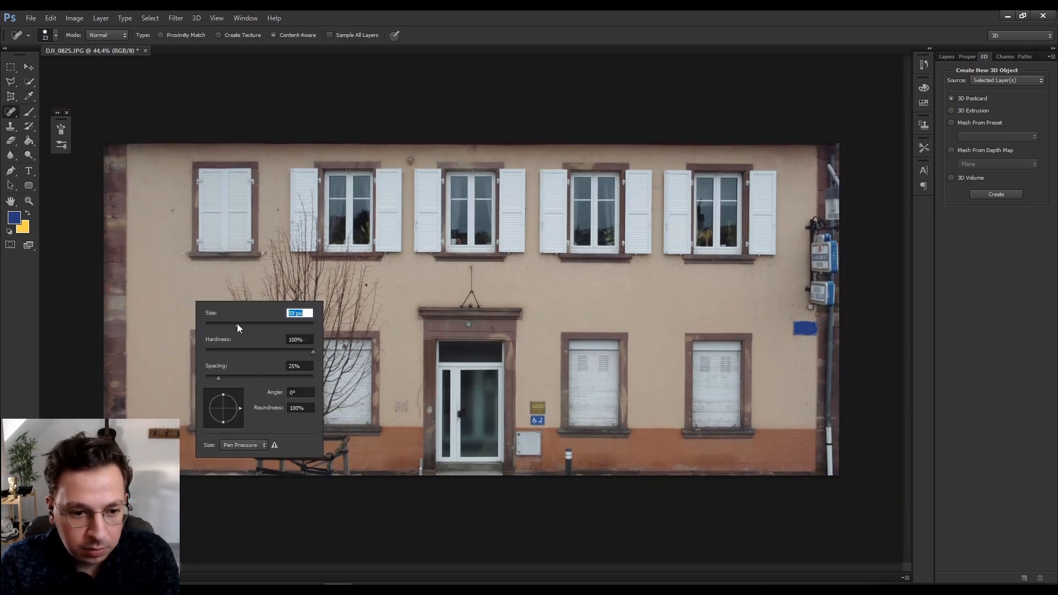
pyautogui.moveTo(205, 285); pyautogui.dragTo(368, 286)
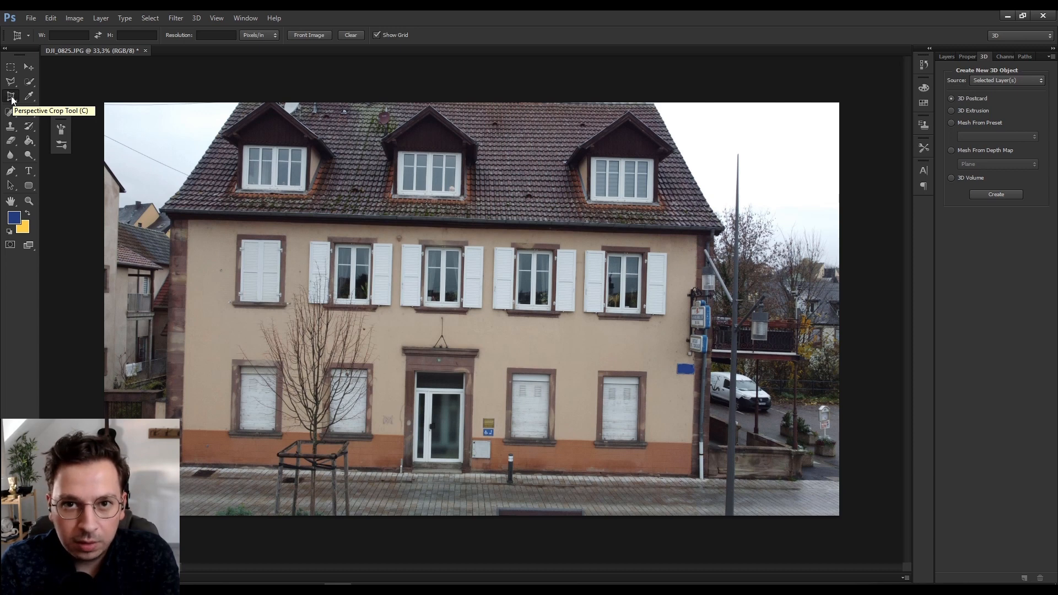
# Straighten the front wall with a Perspective Crop through its four corners, excluding the roof and street
pyautogui.click(170, 219)
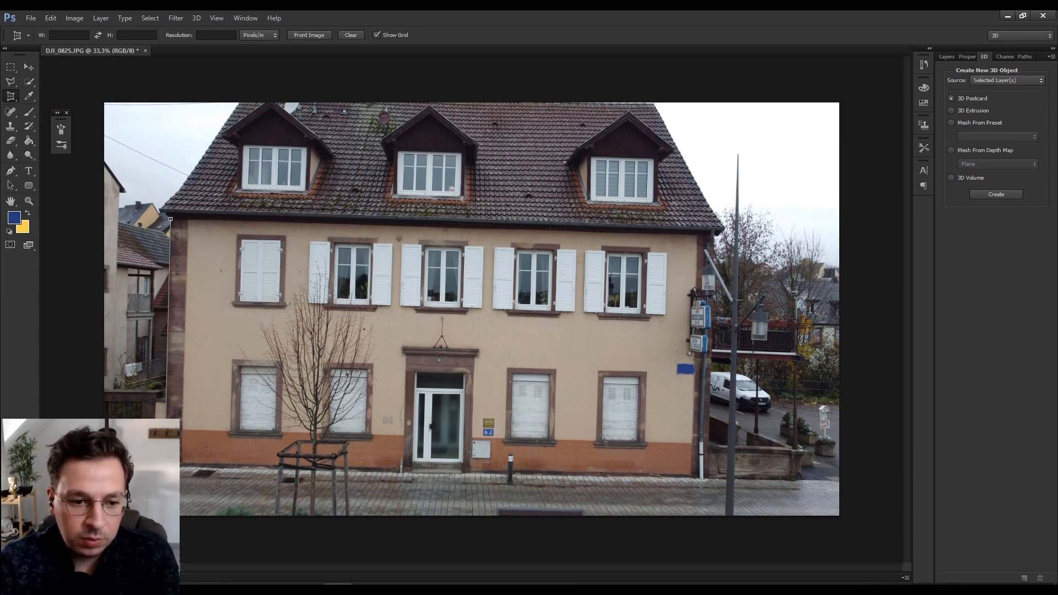
pyautogui.click(181, 468)
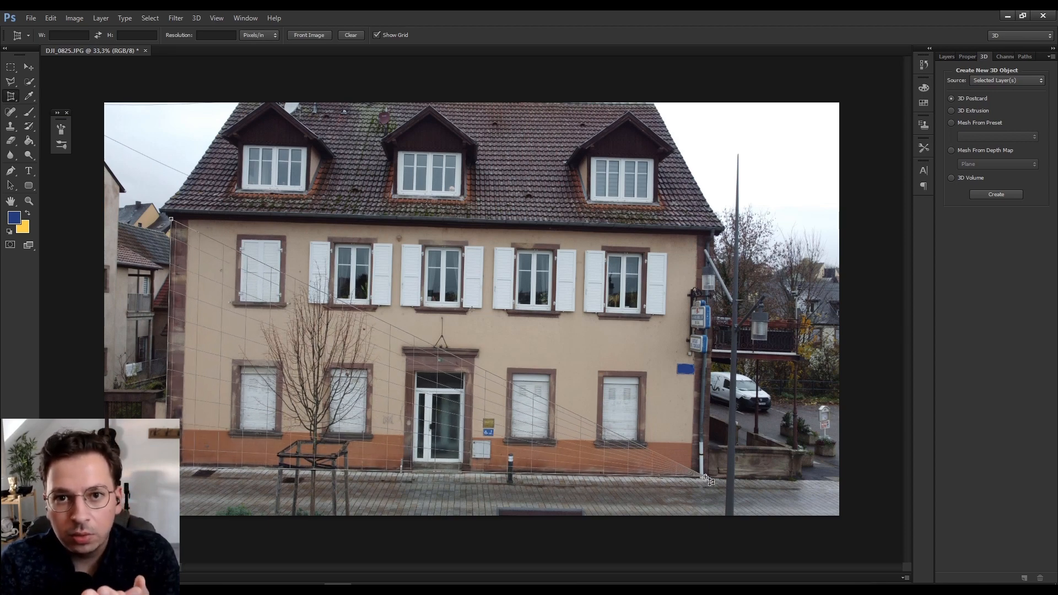
pyautogui.click(708, 478)
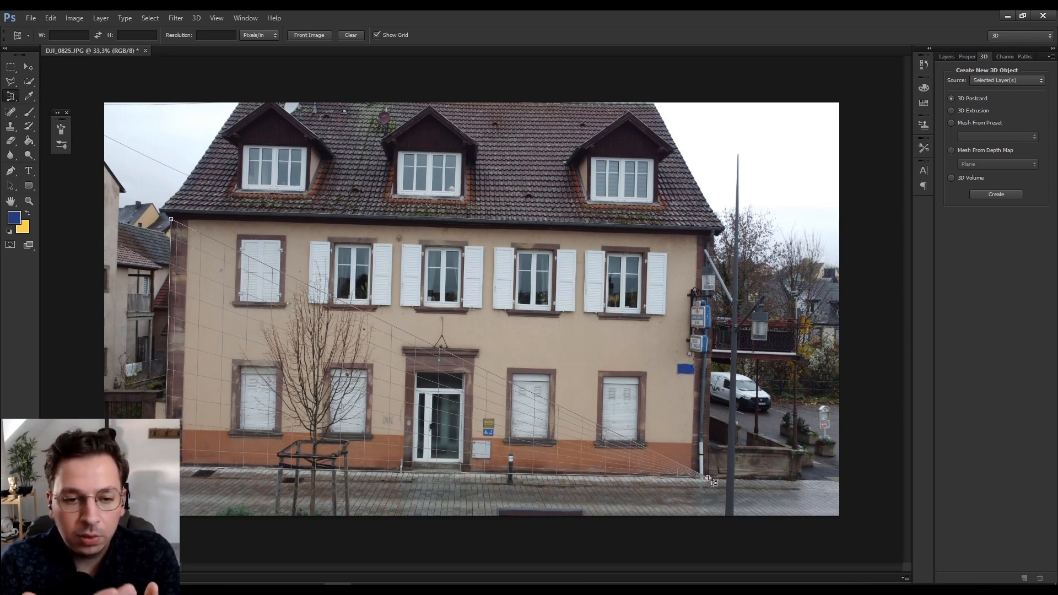
pyautogui.click(714, 238)
pyautogui.click(712, 235)
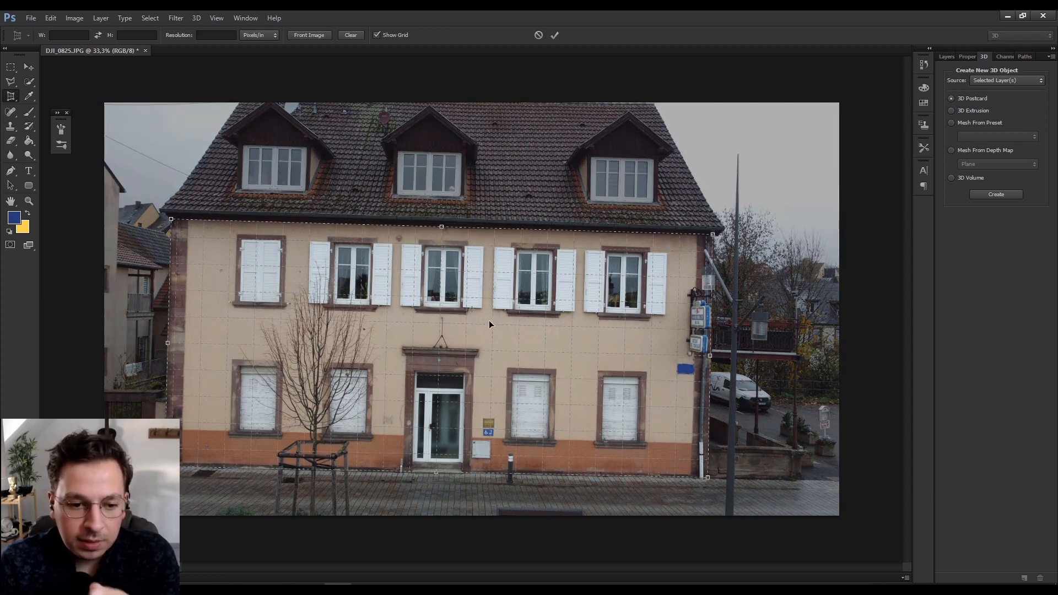
pyautogui.press('Return')
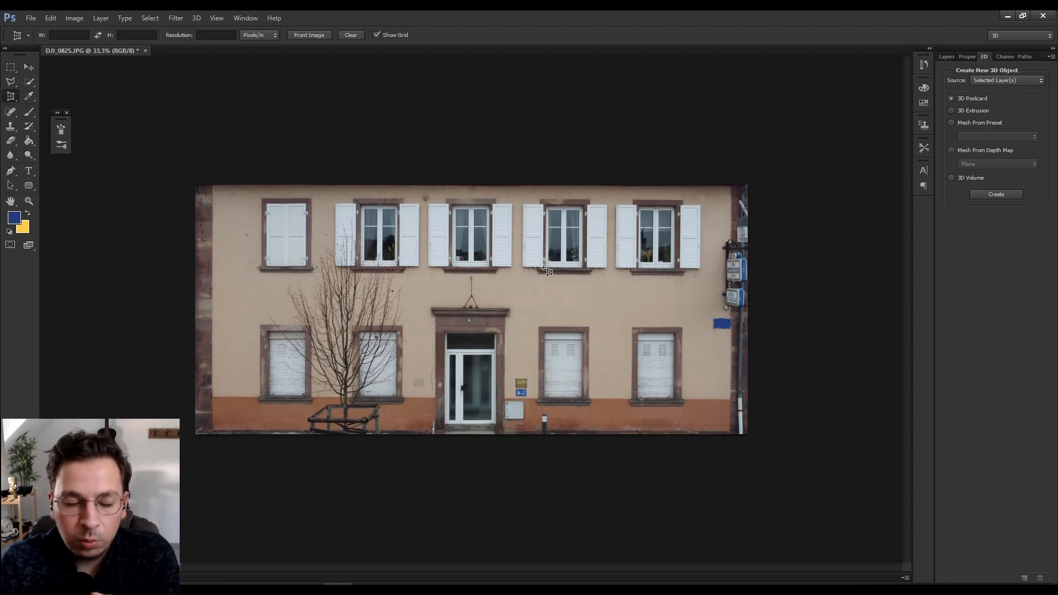
# Heal a strip across the tree's branches with the content-aware Spot Healing Brush at 59 px
pyautogui.press('v')
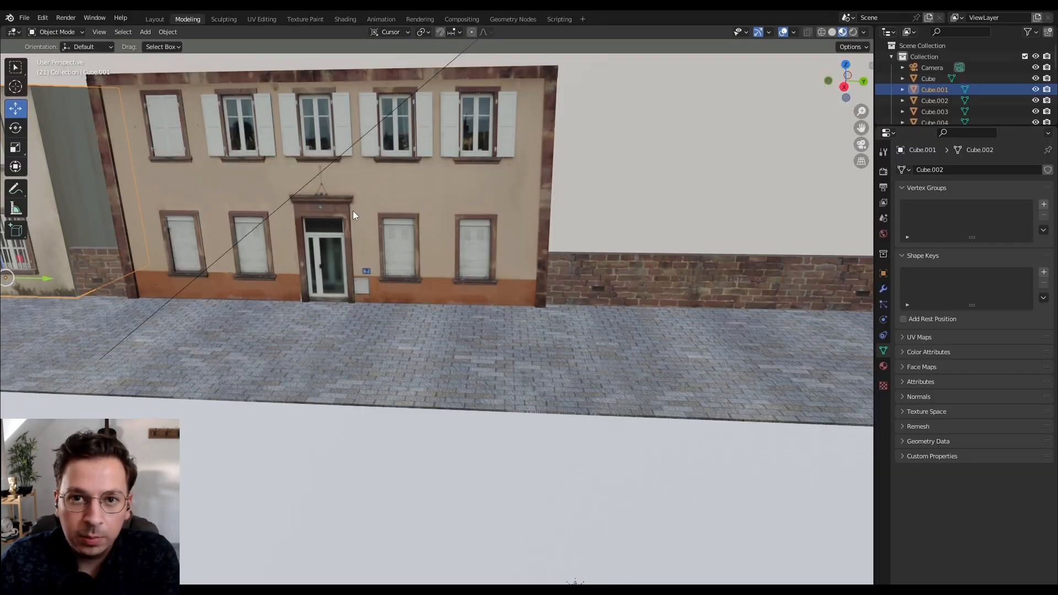
pyautogui.keyDown('shift'); pyautogui.moveTo(352, 211); pyautogui.dragTo(398, 197, button='middle'); pyautogui.keyUp('shift')
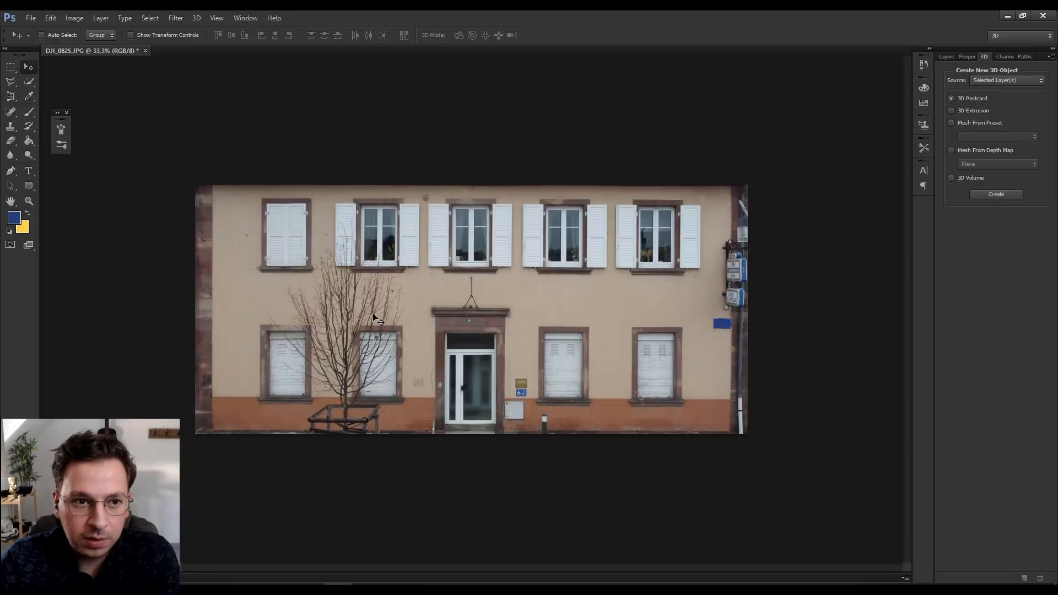
pyautogui.hotkey('ctrl', '+')
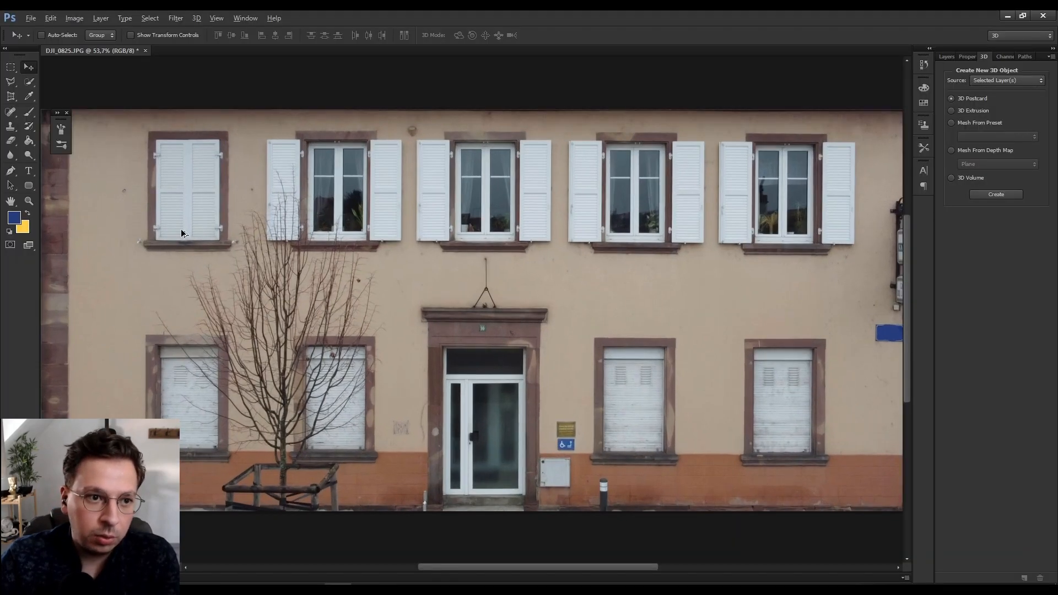
pyautogui.click(10, 112)
pyautogui.scroll(-1, 215, 303)
pyautogui.keyDown('alt'); pyautogui.scroll(-2, 215, 304); pyautogui.keyUp('alt')
pyautogui.rightClick(195, 301)
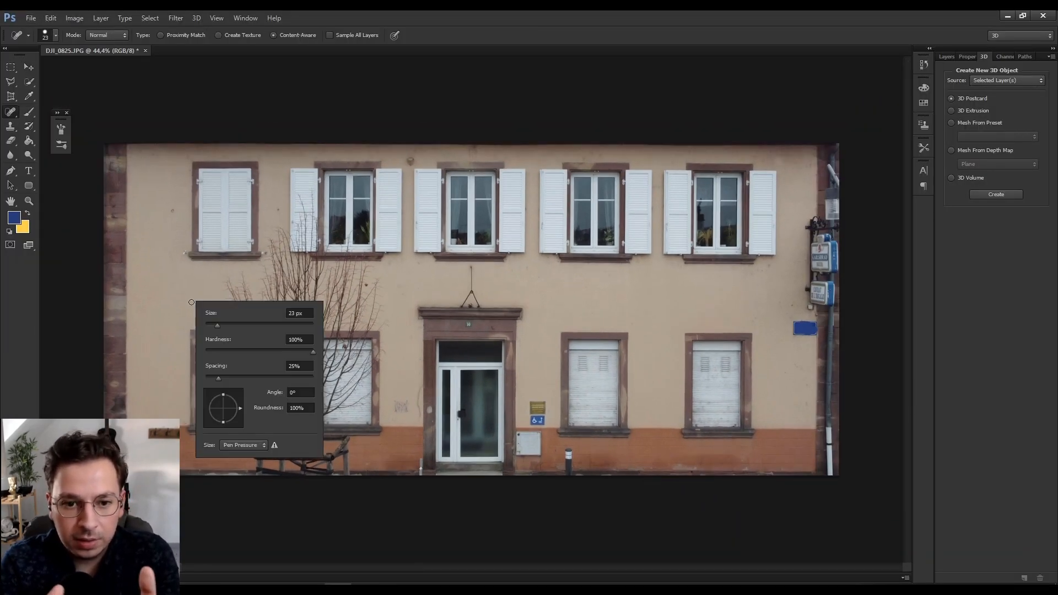
pyautogui.click(237, 325)
pyautogui.moveTo(206, 285); pyautogui.dragTo(366, 285)
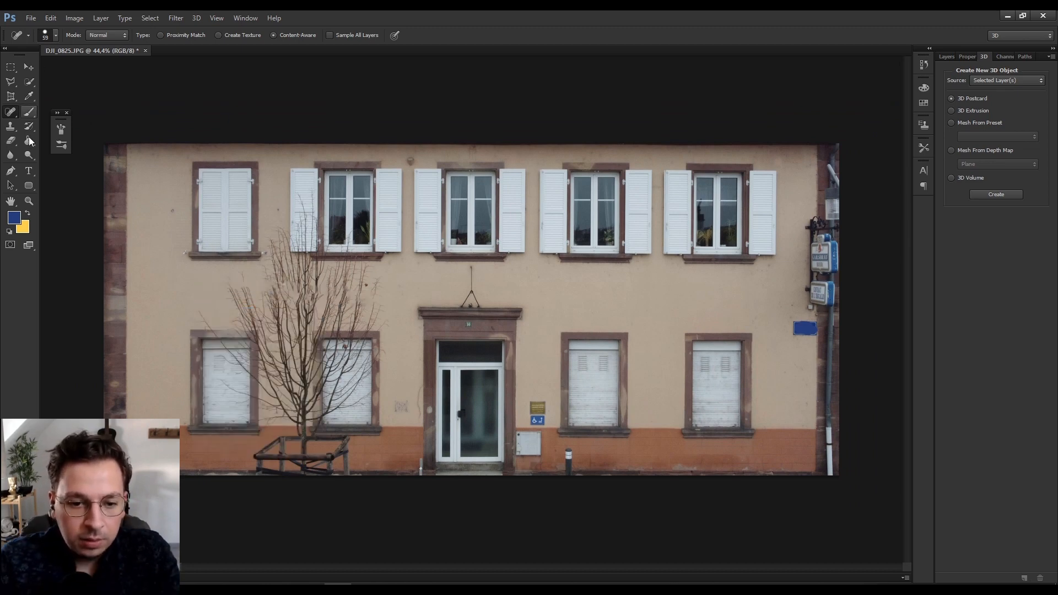
pyautogui.keyDown('alt'); pyautogui.scroll(-1, 473, 314); pyautogui.keyUp('alt')
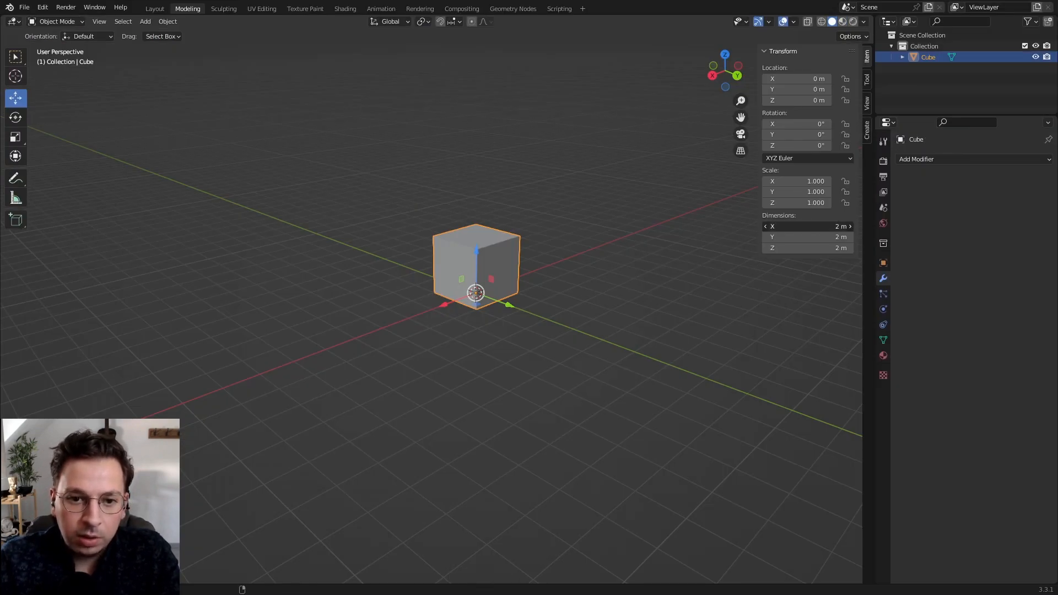
# Switch to Blender and set the cube's X, Y and Z dimensions to 6 m each
pyautogui.click(804, 227)
pyautogui.write('6')
pyautogui.press('Tab')
pyautogui.write('6')
pyautogui.press('Tab')
pyautogui.write('6')
pyautogui.press('Return')
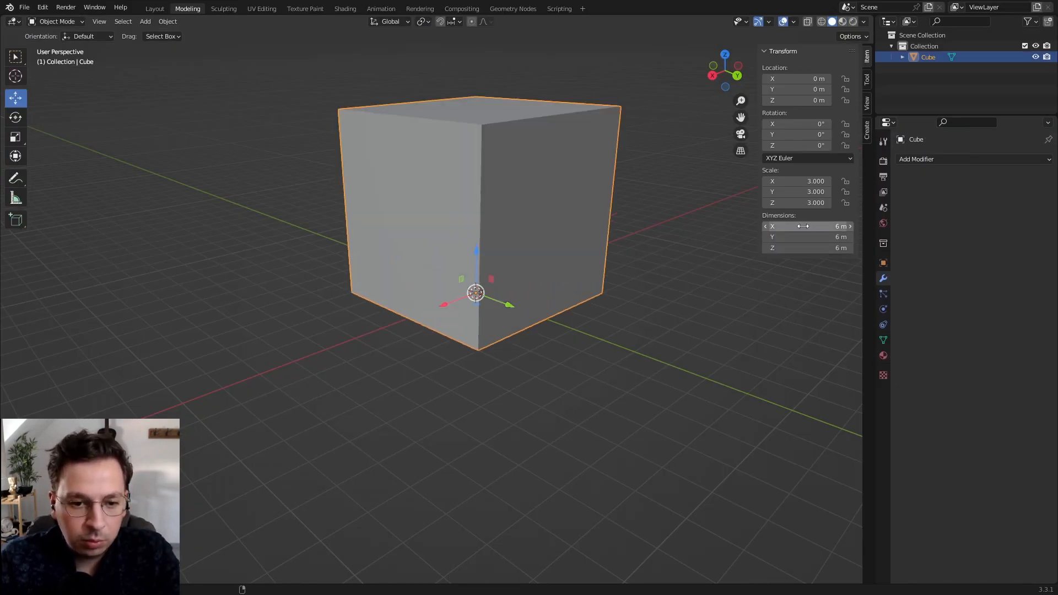
# Set the cube's Z dimension to 4 m and its Y dimension to 8 m
pyautogui.click(820, 248)
pyautogui.write('4')
pyautogui.press('Return')
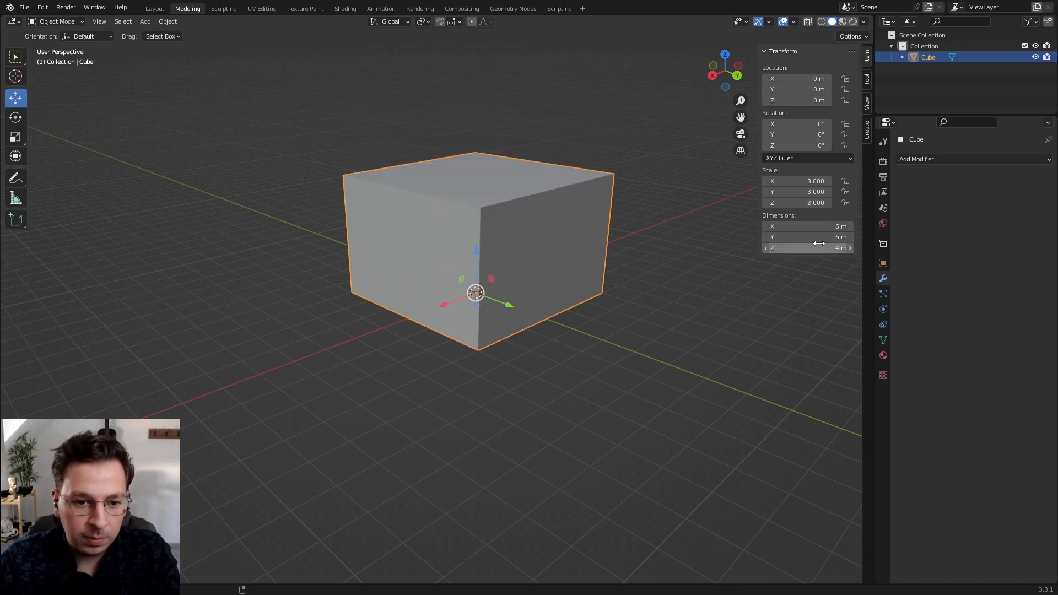
pyautogui.click(813, 227)
pyautogui.press('Tab')
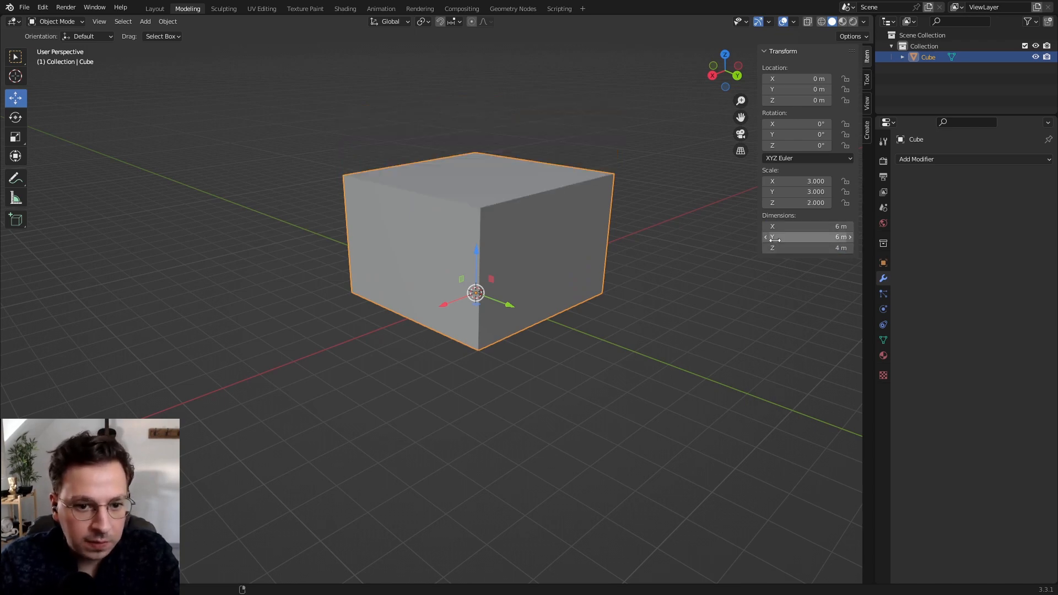
pyautogui.write('8')
pyautogui.press('Return')
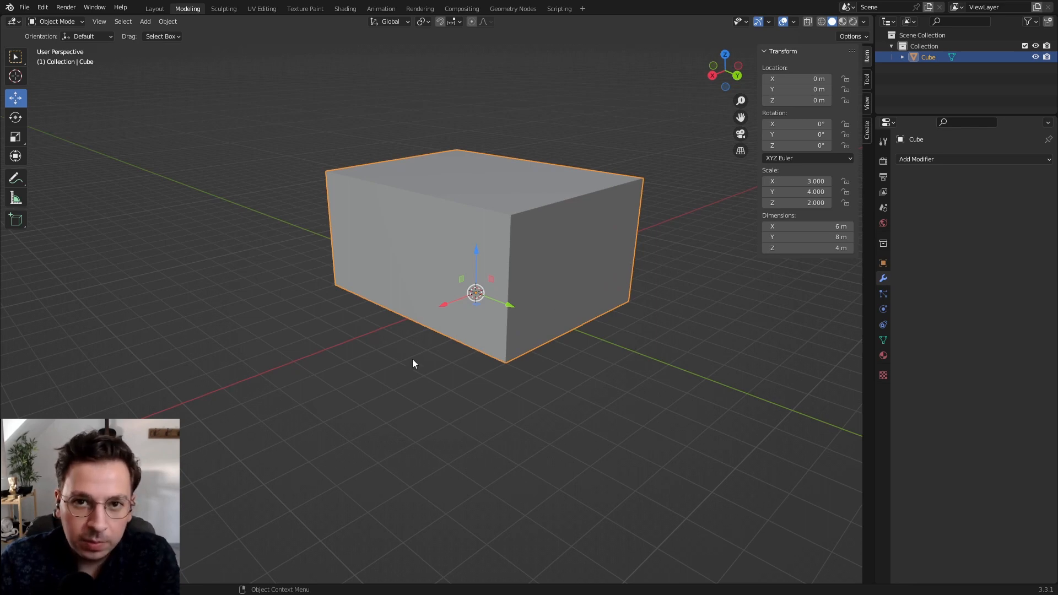
# Delete all of the box's faces except the long front one in Edit Mode, by inverting the face selection
pyautogui.moveTo(413, 362); pyautogui.dragTo(521, 361, button='middle')
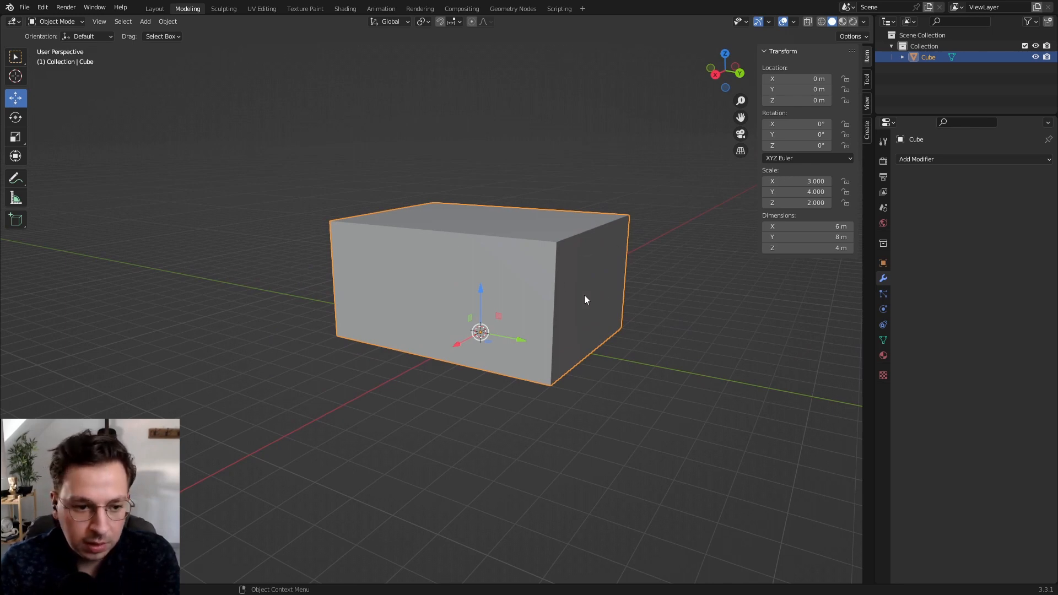
pyautogui.moveTo(584, 297); pyautogui.dragTo(567, 301, button='middle')
pyautogui.press('Tab')
pyautogui.click(116, 22)
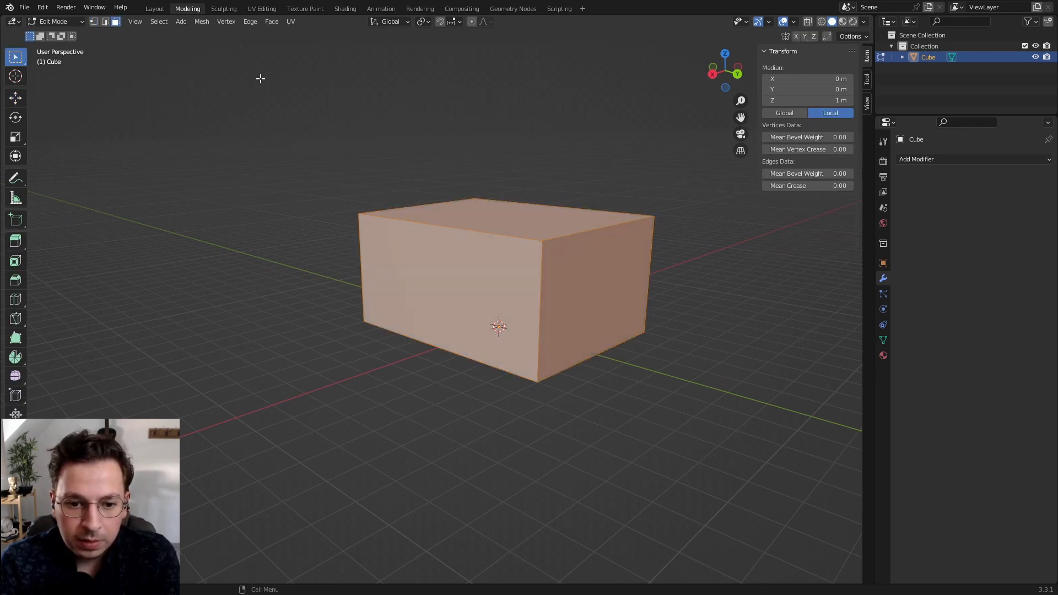
pyautogui.click(485, 254)
pyautogui.hotkey('ctrl', 'i')
pyautogui.press('x')
pyautogui.click(579, 264)
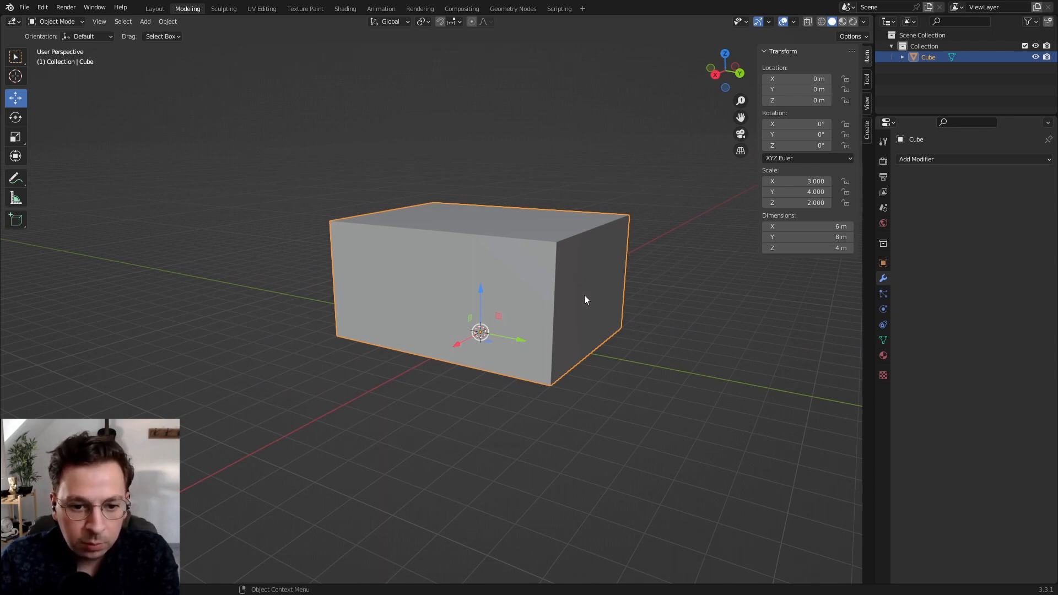
# Enter Edit Mode on the box and set the selection mode to faces
pyautogui.moveTo(586, 299); pyautogui.dragTo(555, 302, button='middle')
pyautogui.press('Tab')
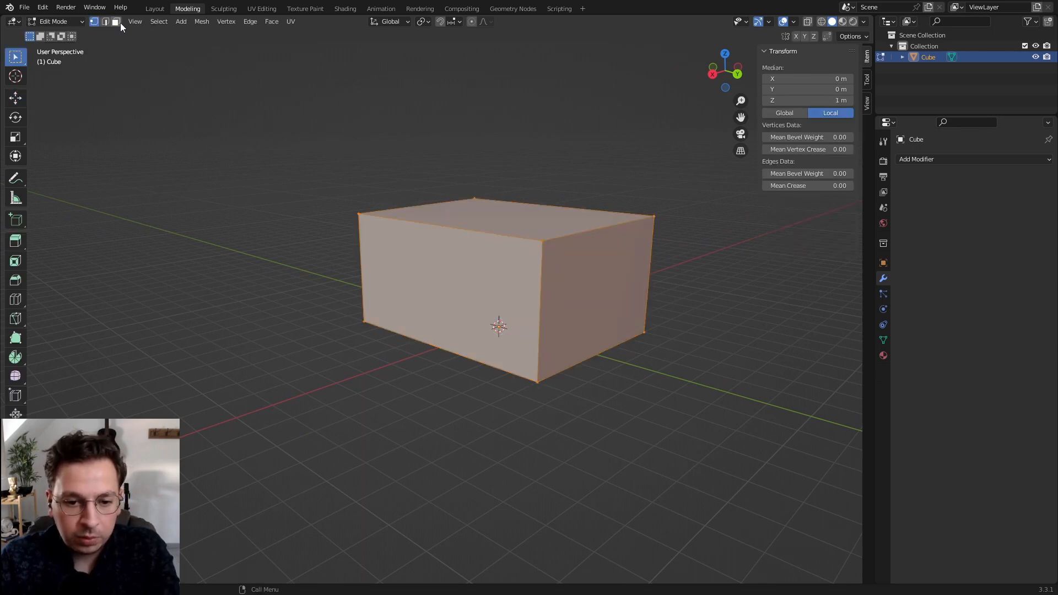
pyautogui.click(118, 22)
# Isolate the box's long front face by hiding the other faces
pyautogui.keyDown('alt'); pyautogui.click(591, 234); pyautogui.keyUp('alt')
pyautogui.press('h')
pyautogui.click(595, 234)
pyautogui.press('h')
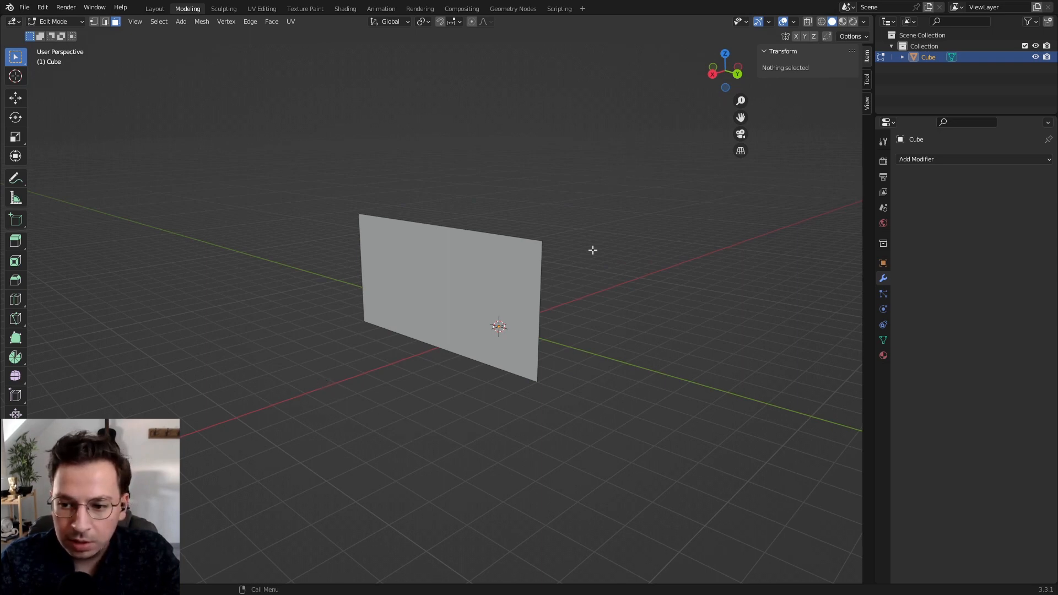
# Create a new material for the box and load rantabl_test.jpg as an Image Texture into its Base Color
pyautogui.moveTo(508, 345); pyautogui.dragTo(414, 319, button='middle')
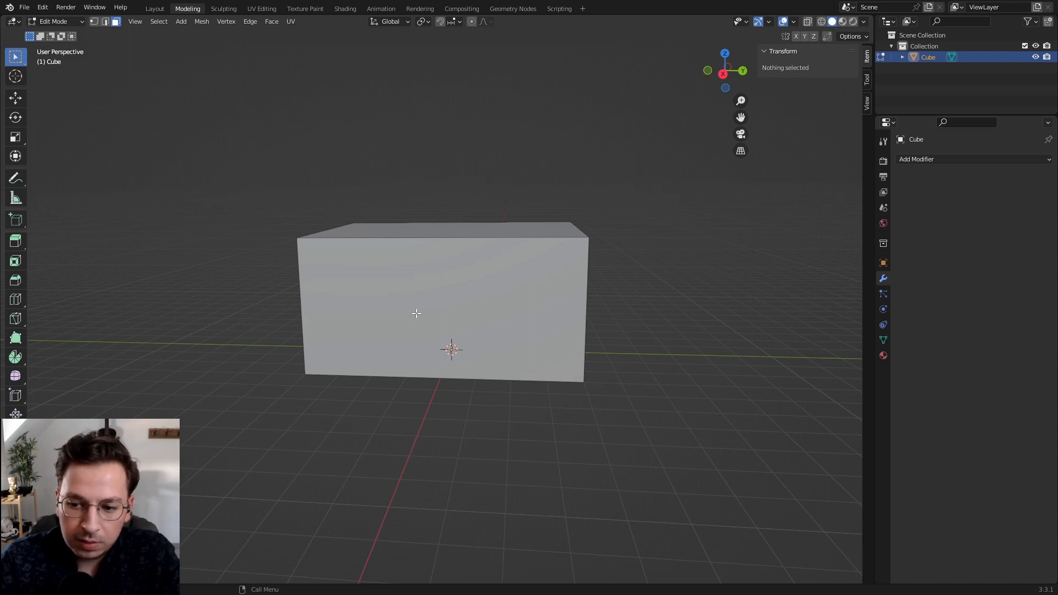
pyautogui.click(884, 355)
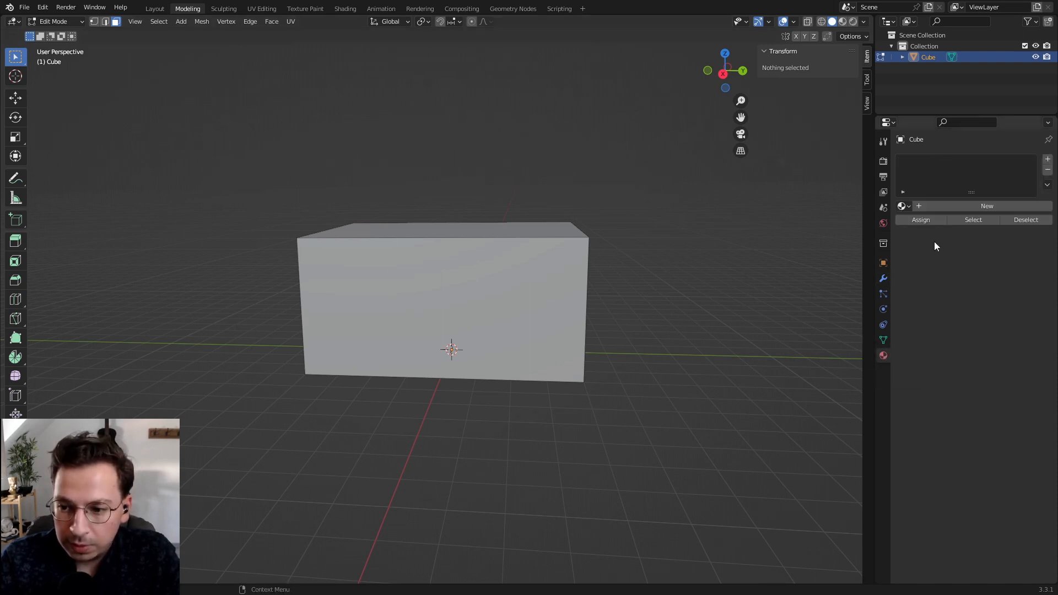
pyautogui.click(925, 207)
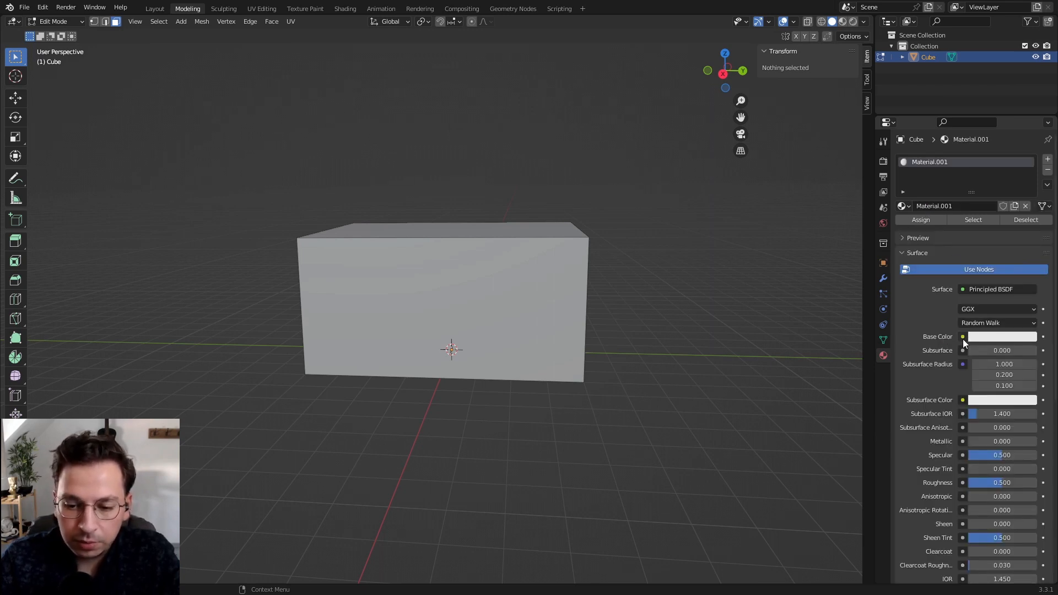
pyautogui.click(963, 338)
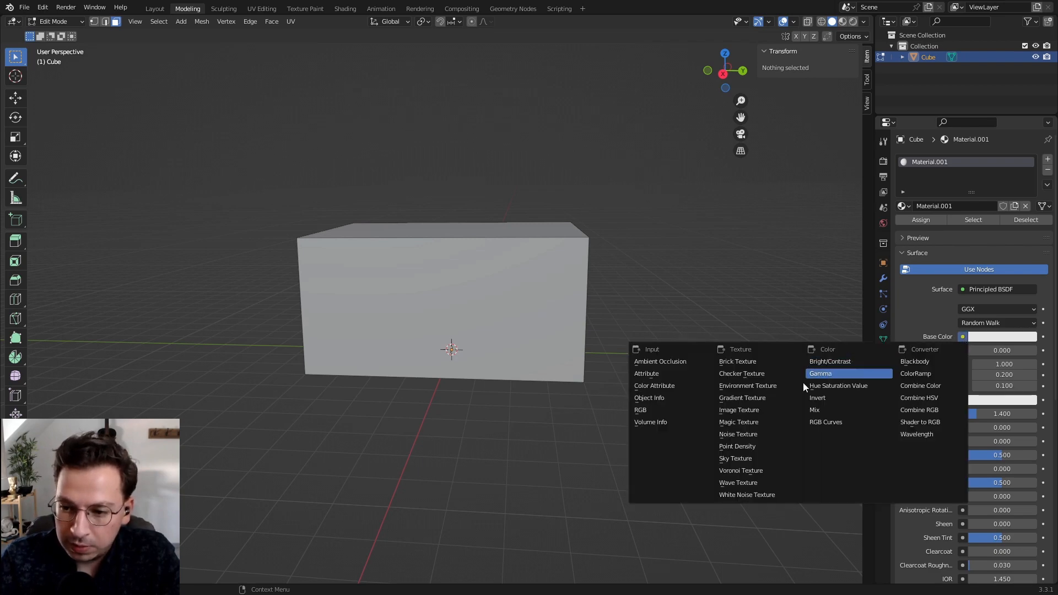
pyautogui.click(739, 410)
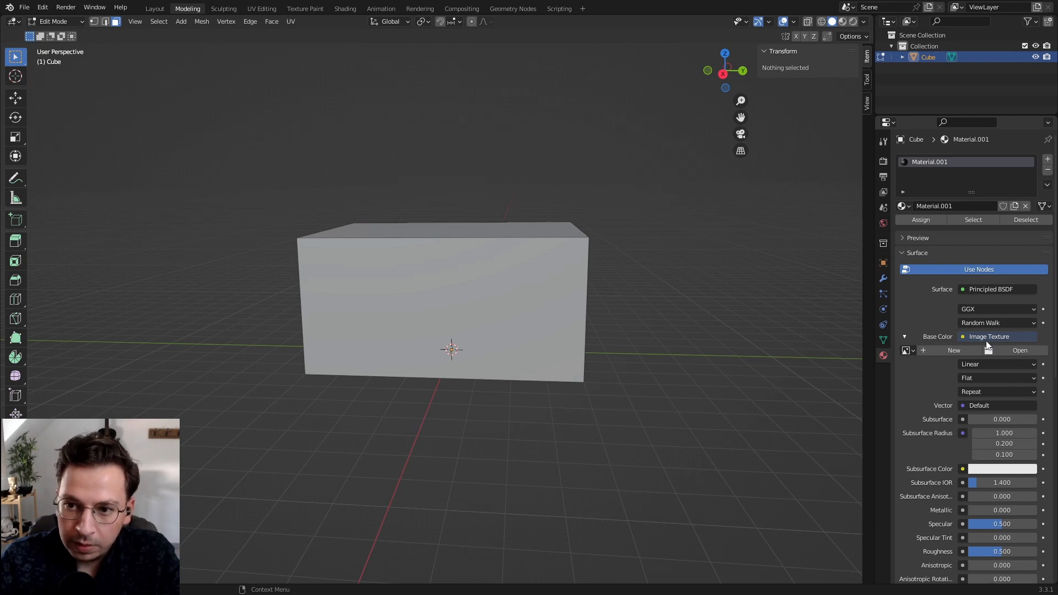
pyautogui.click(988, 349)
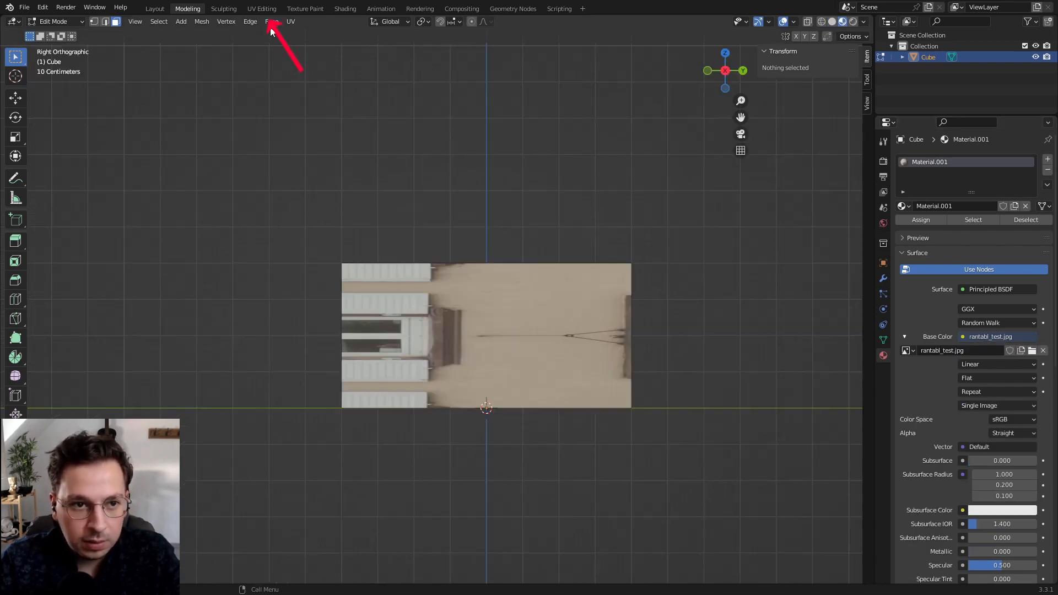
# In the UV Editing workspace, unwrap all faces with Project from View (Bounds) from the right orthographic view
pyautogui.click(258, 9)
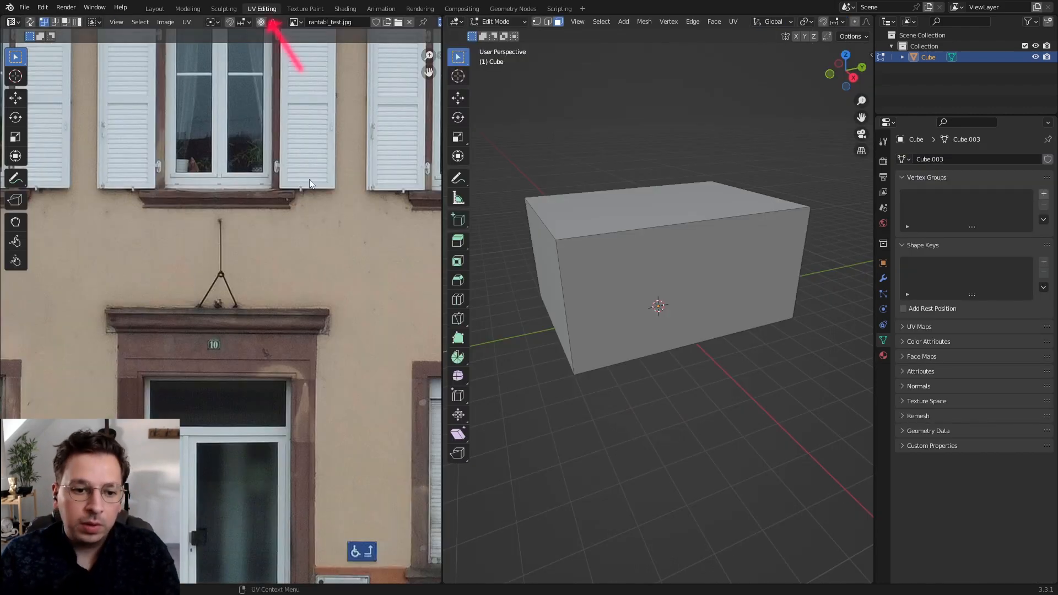
pyautogui.press('Home')
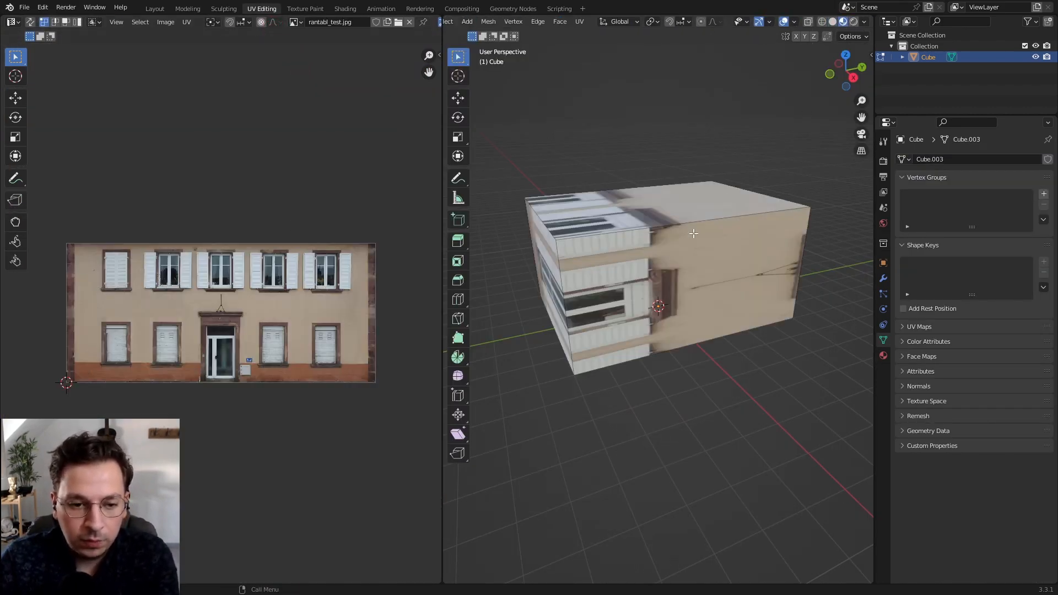
pyautogui.press('KP_3')
pyautogui.press('Tab')
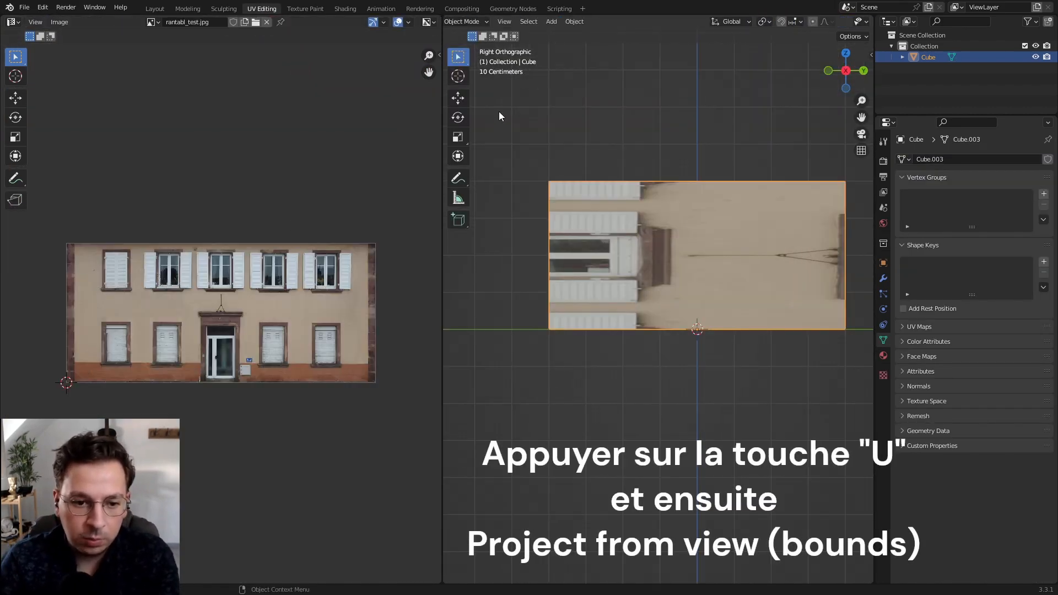
pyautogui.press('Tab')
pyautogui.press('a')
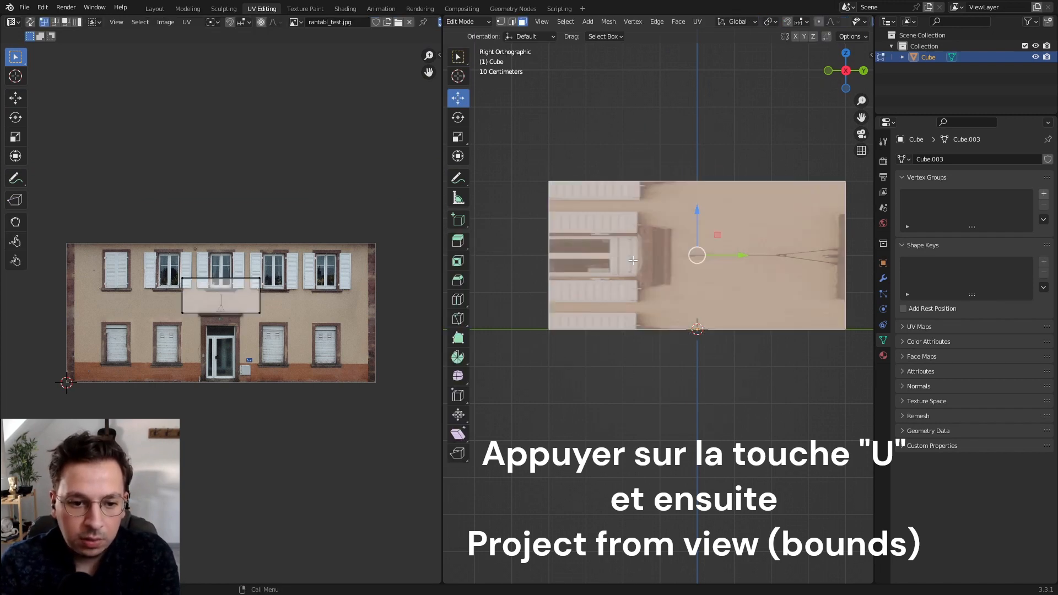
pyautogui.press('u')
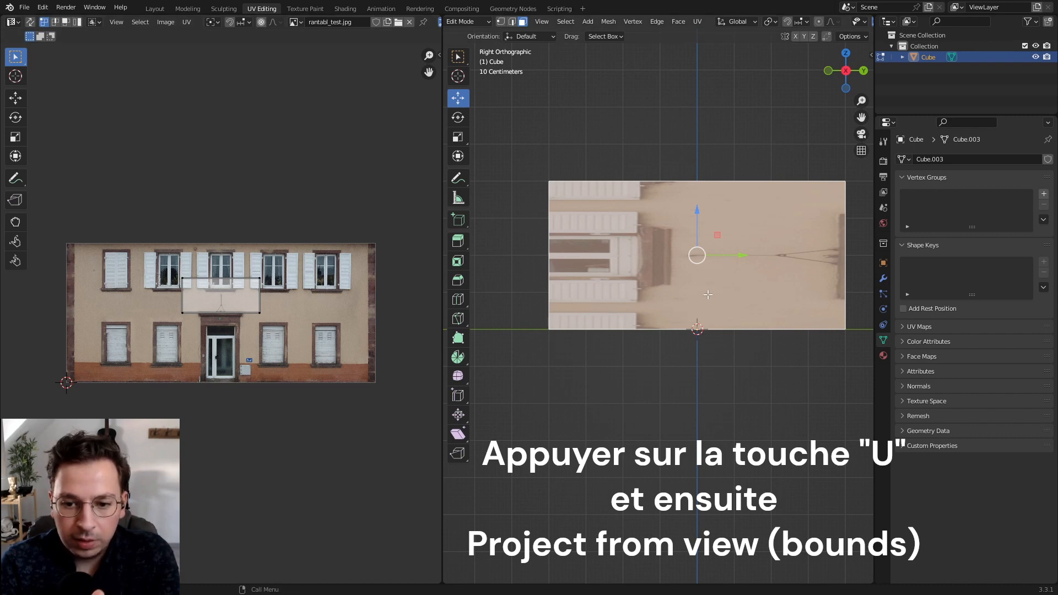
pyautogui.press('u')
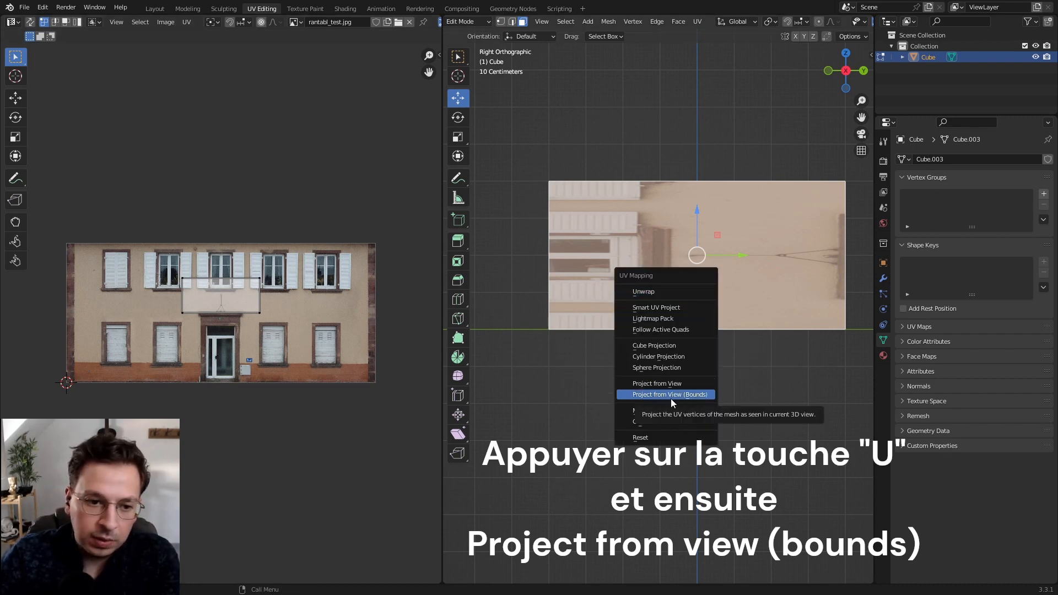
pyautogui.click(694, 396)
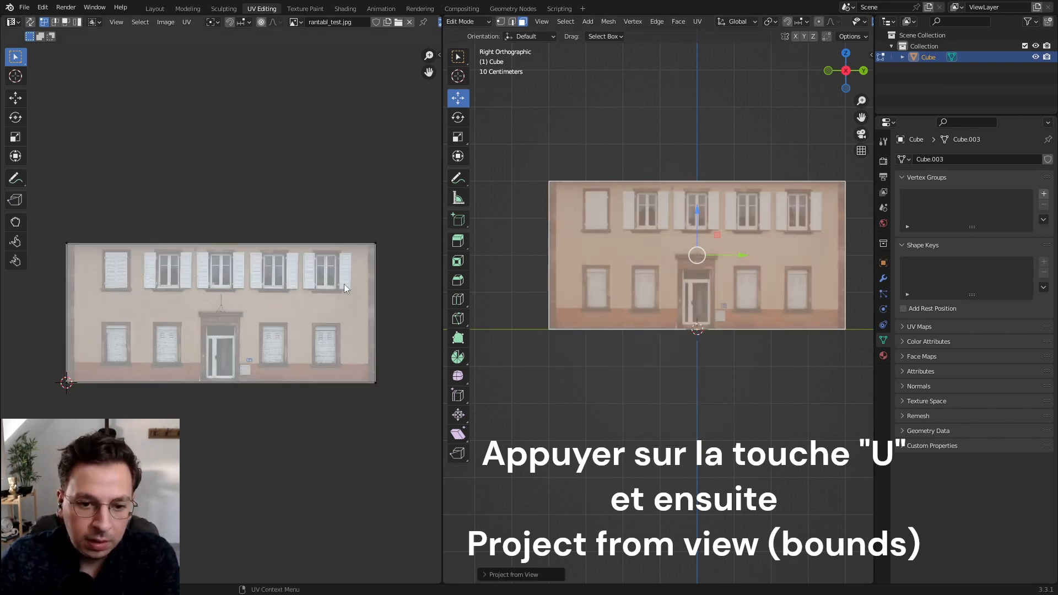
pyautogui.hotkey('alt', 'a')
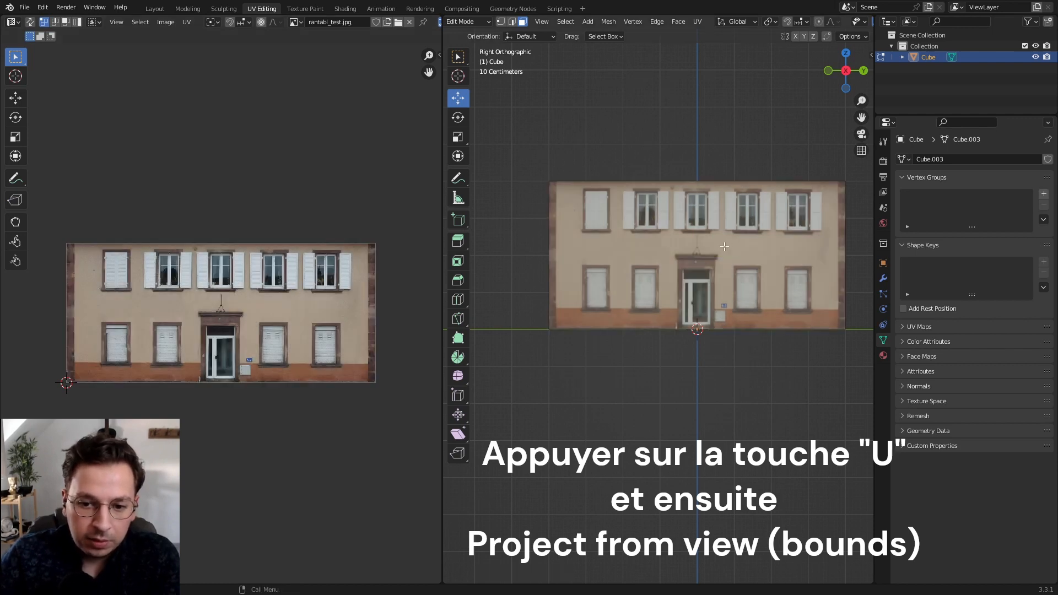
# Set the viewport shading to Material Preview to display the facade texture on the mesh
pyautogui.scroll(2, 724, 247)
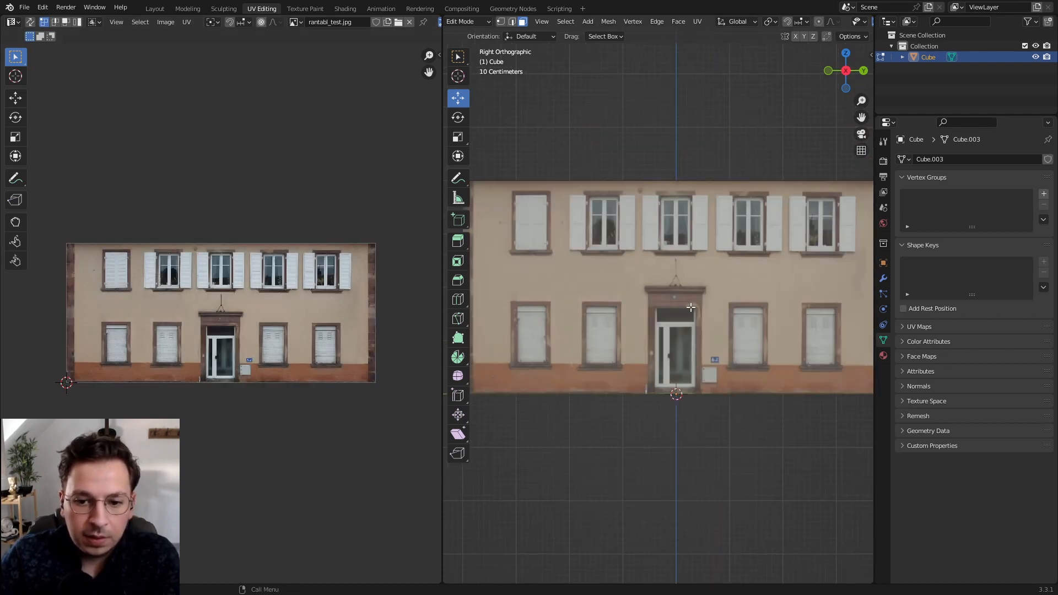
pyautogui.scroll(-1, 692, 312)
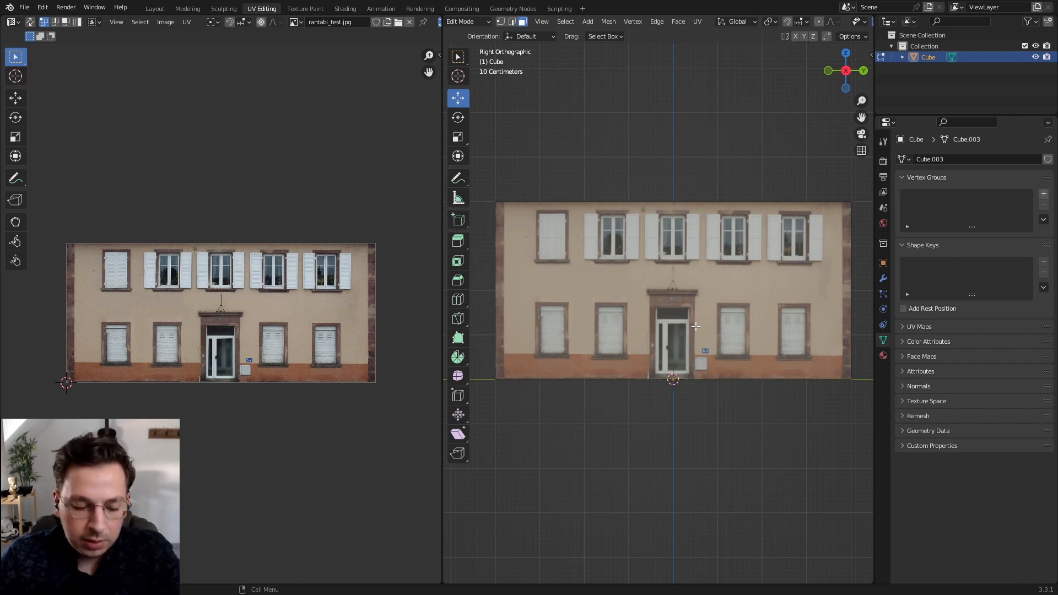
pyautogui.scroll(-1, 724, 247)
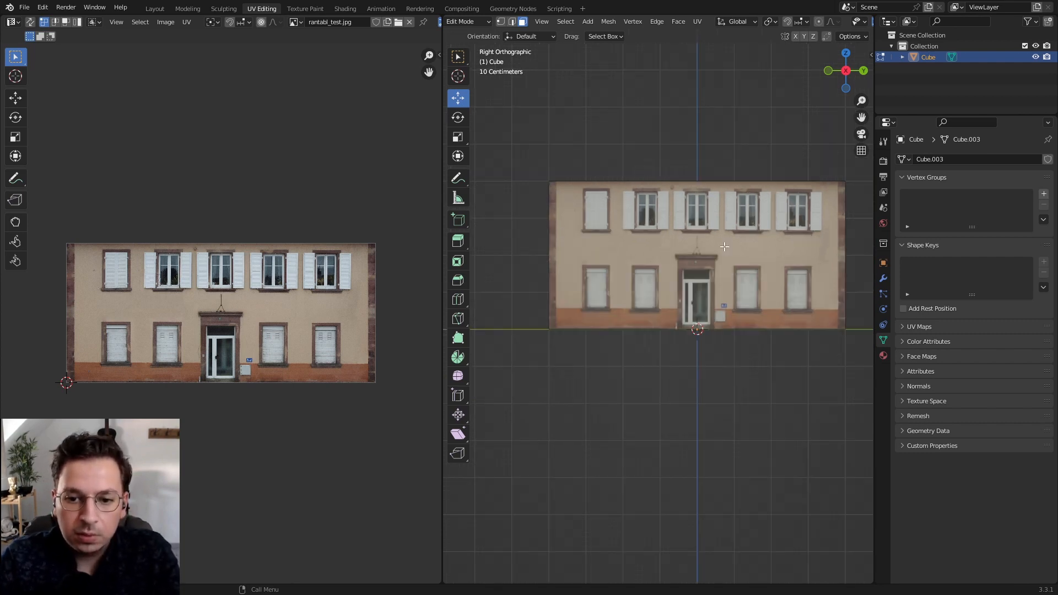
pyautogui.scroll(2, 722, 248)
pyautogui.scroll(-1, 696, 326)
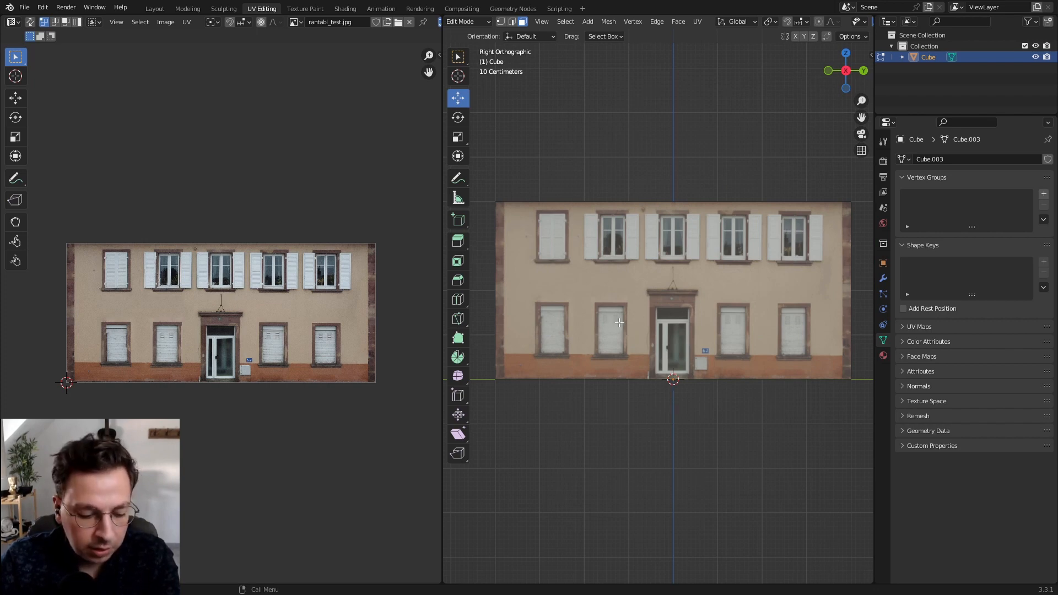
pyautogui.scroll(3, 598, 348)
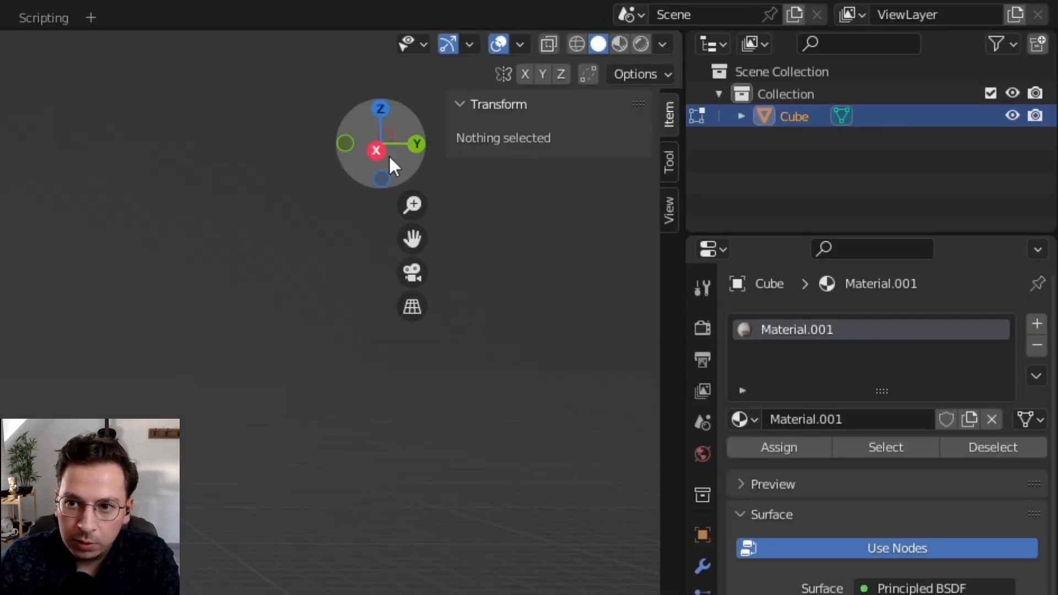
pyautogui.click(620, 44)
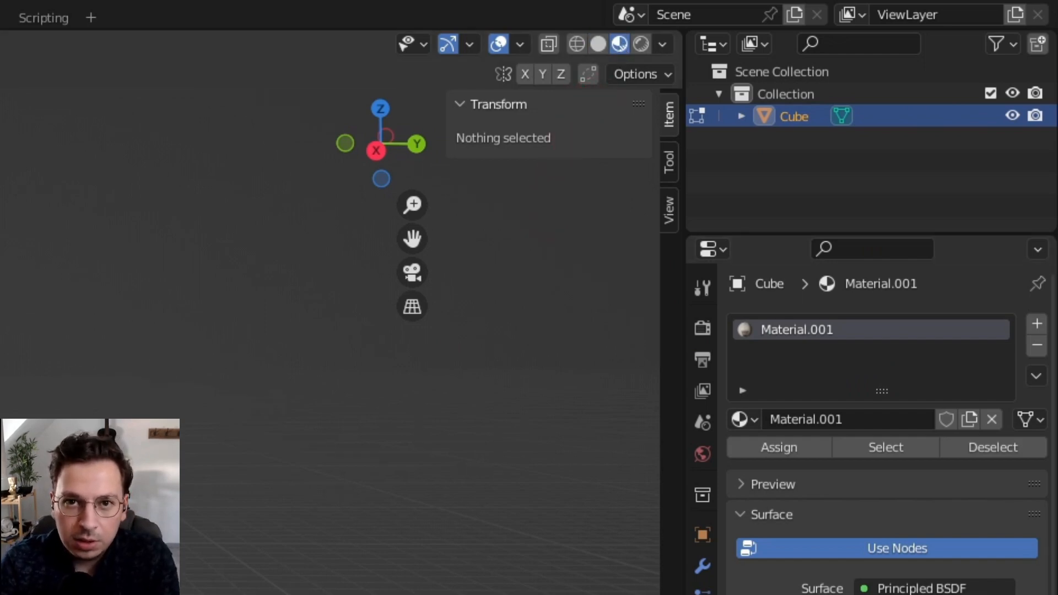
pyautogui.moveTo(331, 276); pyautogui.dragTo(220, 287, button='middle')
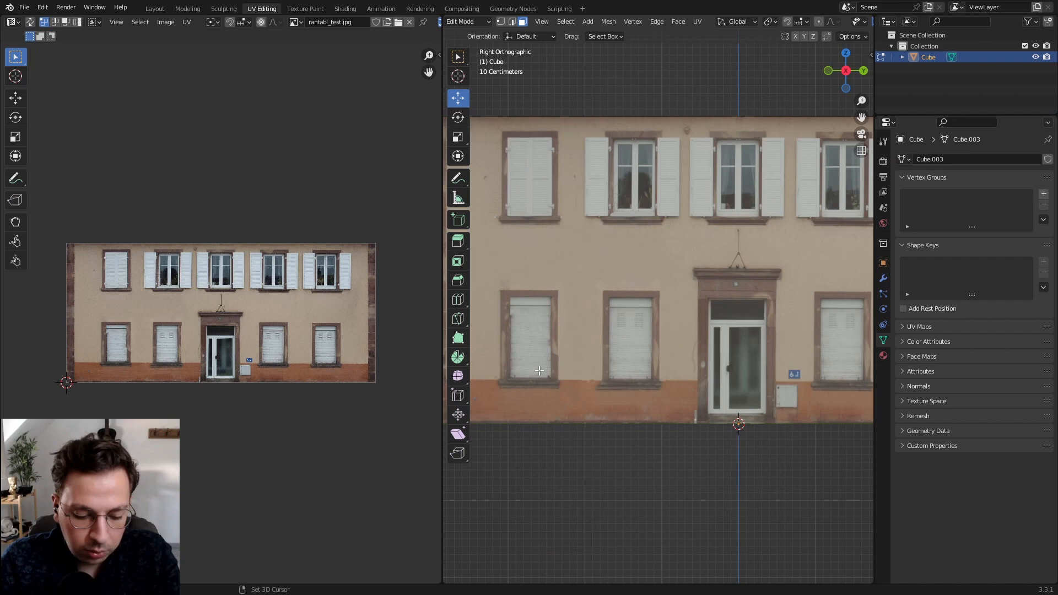
# Add a vertical loop cut and slide it to the outer left edge of the leftmost windows' frames
pyautogui.keyDown('shift'); pyautogui.moveTo(571, 359); pyautogui.dragTo(695, 283, button='middle'); pyautogui.keyUp('shift')
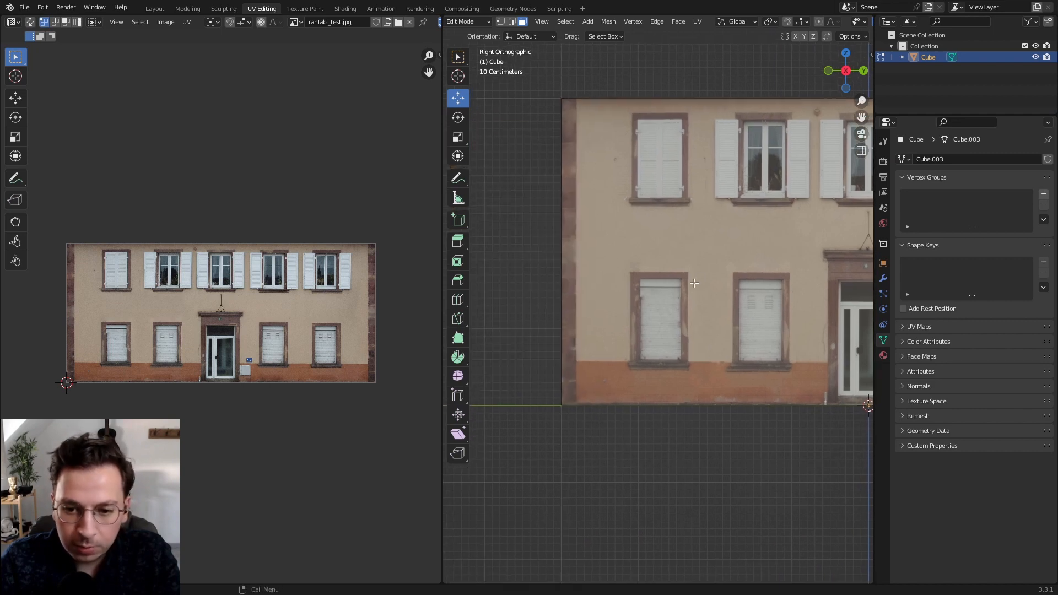
pyautogui.hotkey('ctrl', 'r')
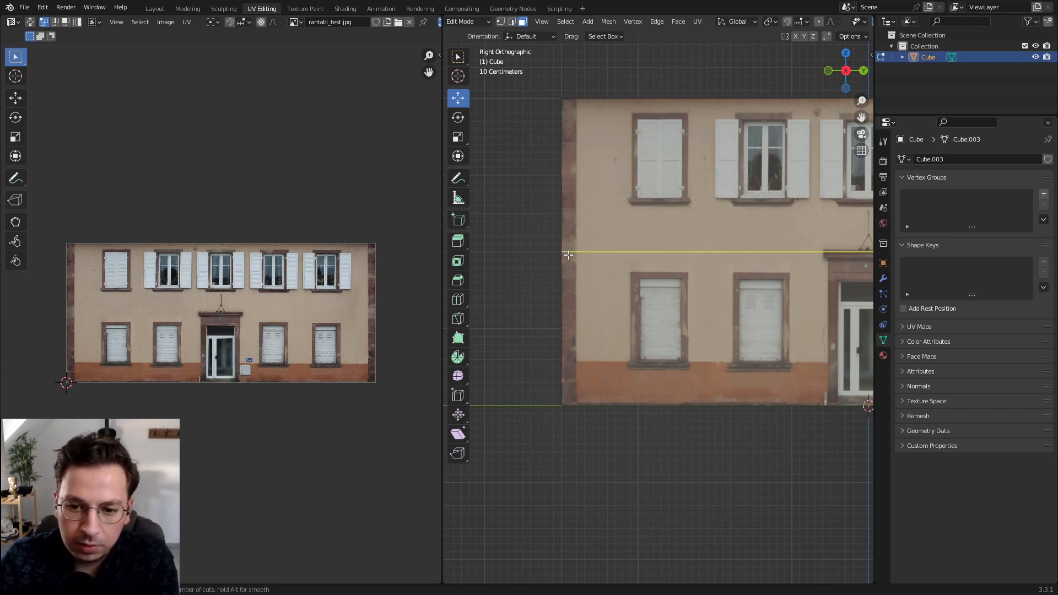
pyautogui.click(832, 102)
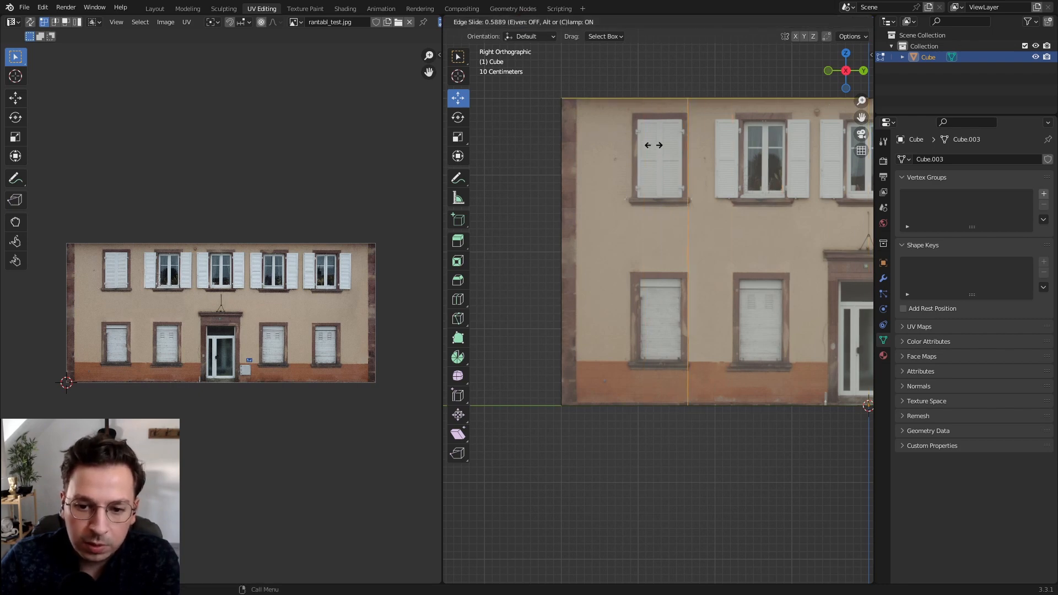
pyautogui.click(594, 155)
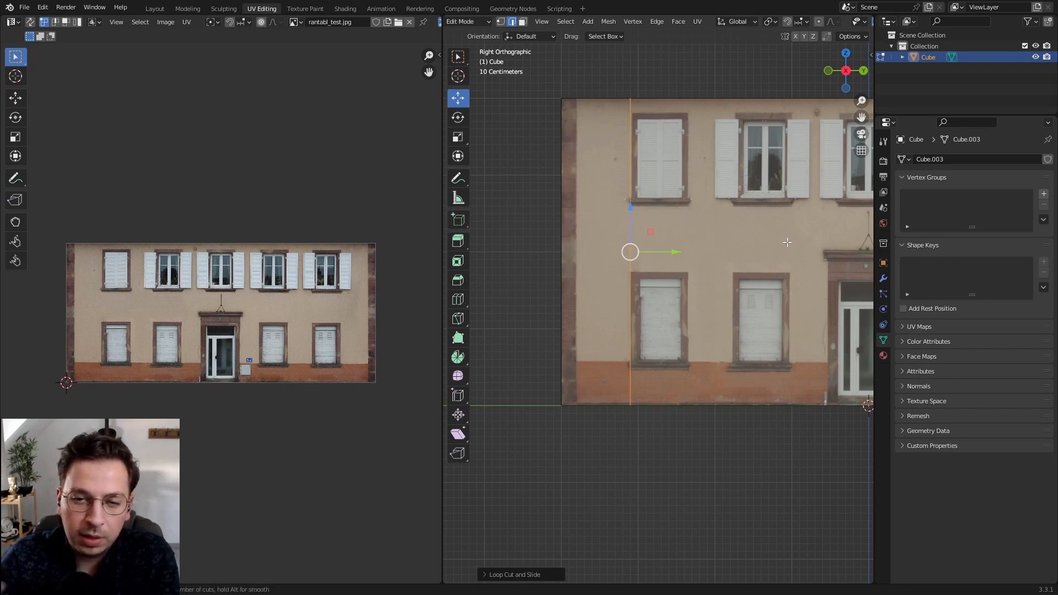
pyautogui.press('g')
pyautogui.press('g')
pyautogui.click(622, 163)
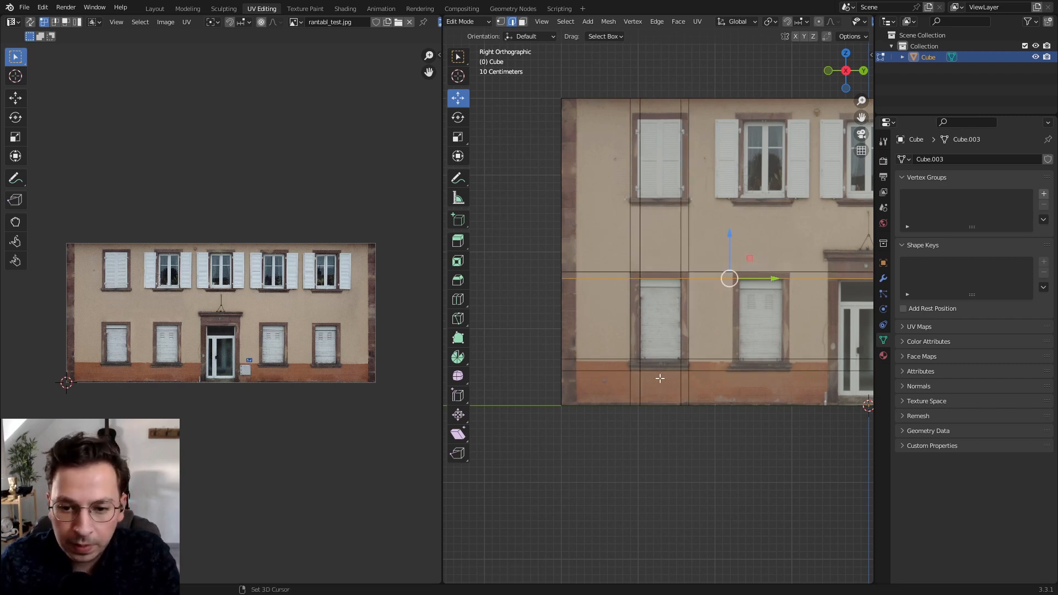
# Nudge the horizontal edge loop at the lower edge of the leftmost ground-floor window's sill slightly upward and clear the selection
pyautogui.scroll(6, 659, 378)
pyautogui.keyDown('shift'); pyautogui.moveTo(663, 463); pyautogui.dragTo(627, 416, button='middle'); pyautogui.keyUp('shift')
pyautogui.keyDown('alt'); pyautogui.click(628, 439); pyautogui.keyUp('alt')
pyautogui.hotkey('ctrl', 'z')
pyautogui.moveTo(835, 400); pyautogui.dragTo(835, 396)
pyautogui.scroll(-9, 835, 395)
pyautogui.press('a')
pyautogui.hotkey('alt', 'a')
# Switch to face selection and select the frame and sill faces around the leftmost ground-floor window
pyautogui.scroll(8, 618, 331)
pyautogui.keyDown('shift'); pyautogui.moveTo(618, 330); pyautogui.dragTo(650, 334, button='middle'); pyautogui.keyUp('shift')
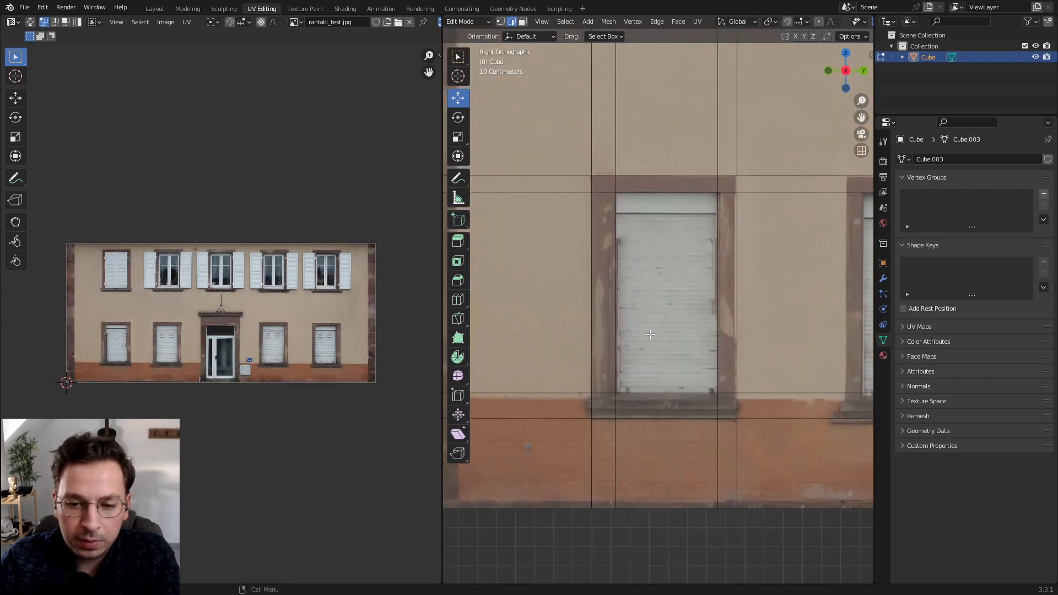
pyautogui.scroll(-1, 651, 334)
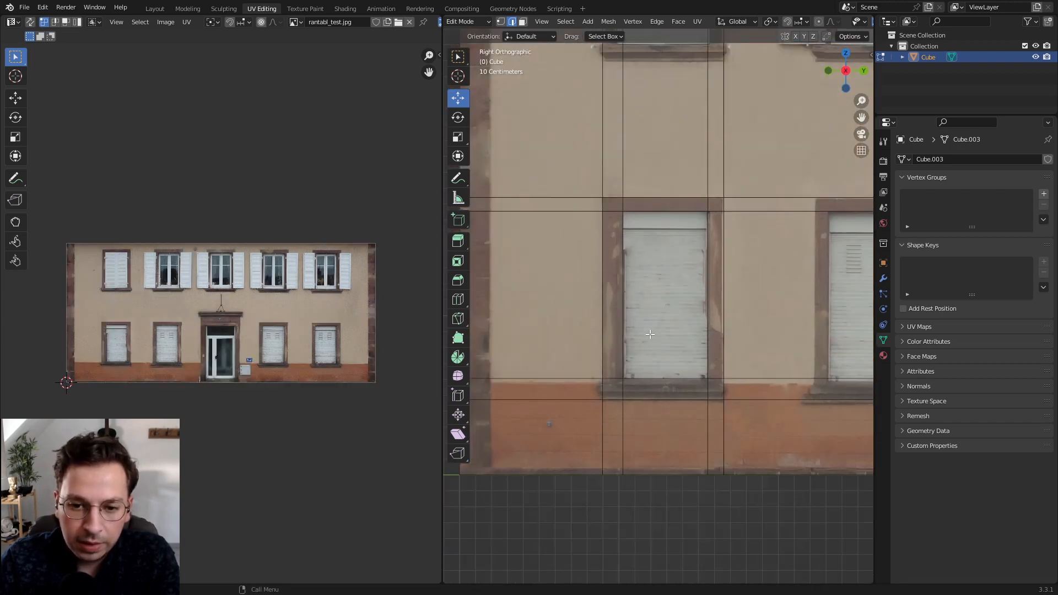
pyautogui.click(523, 23)
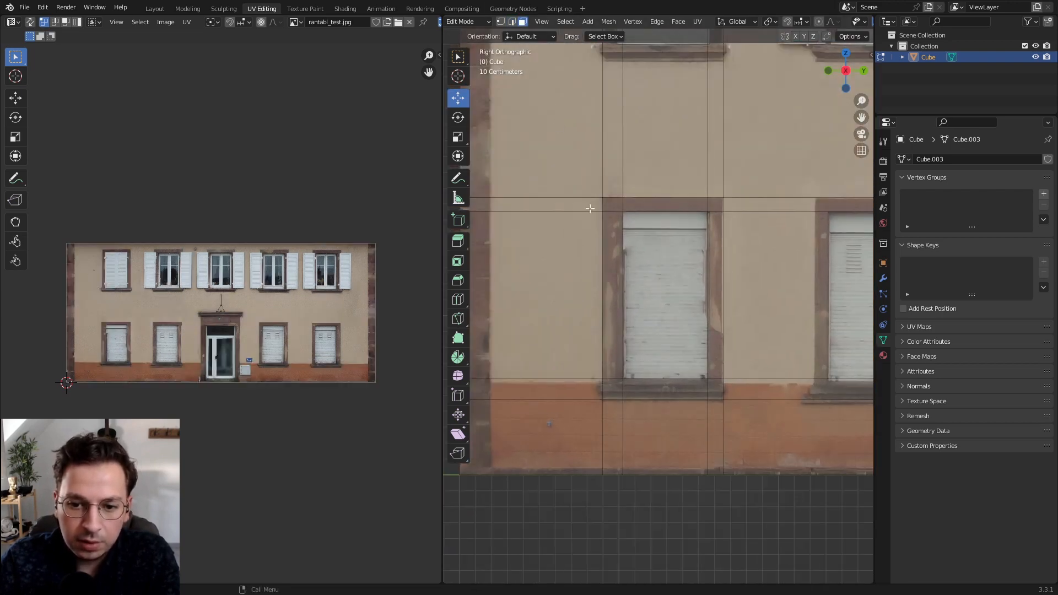
pyautogui.click(617, 387)
pyautogui.keyDown('shift'); pyautogui.click(664, 205); pyautogui.keyUp('shift')
pyautogui.keyDown('shift'); pyautogui.click(716, 205); pyautogui.keyUp('shift')
pyautogui.keyDown('shift'); pyautogui.click(717, 353); pyautogui.keyUp('shift')
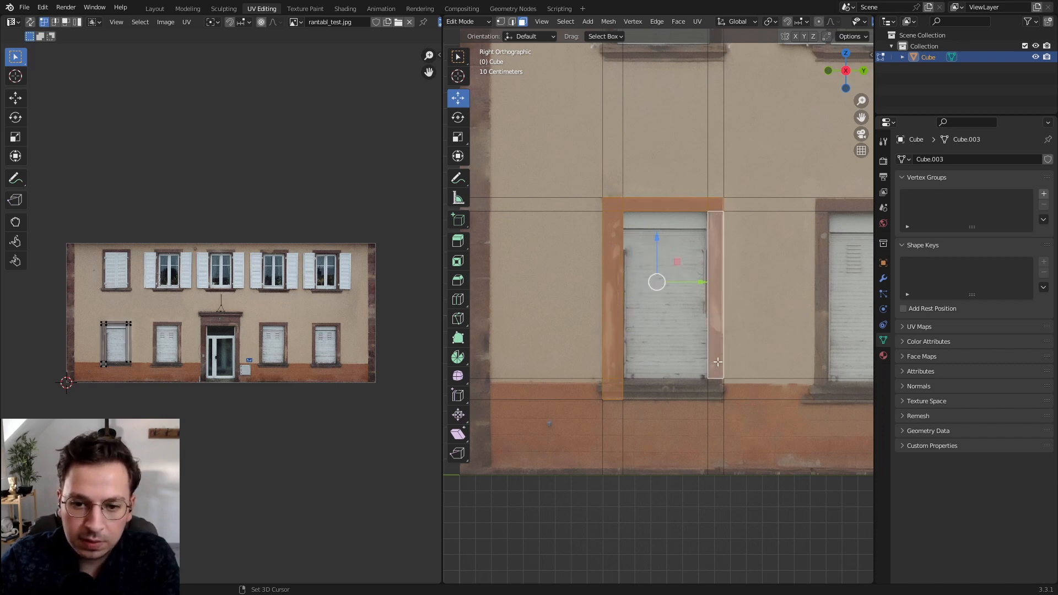
pyautogui.keyDown('shift'); pyautogui.click(685, 390); pyautogui.keyUp('shift')
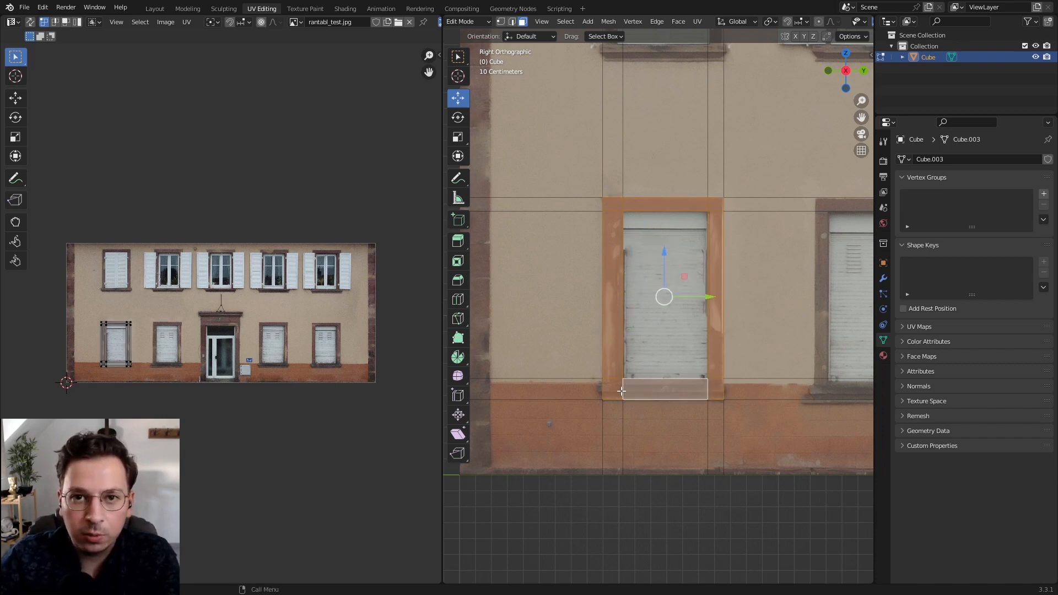
# Clear the selection and reselect the leftmost ground-floor window's frame and sill faces with Circle Select, leaving out the shutter face
pyautogui.press('c')
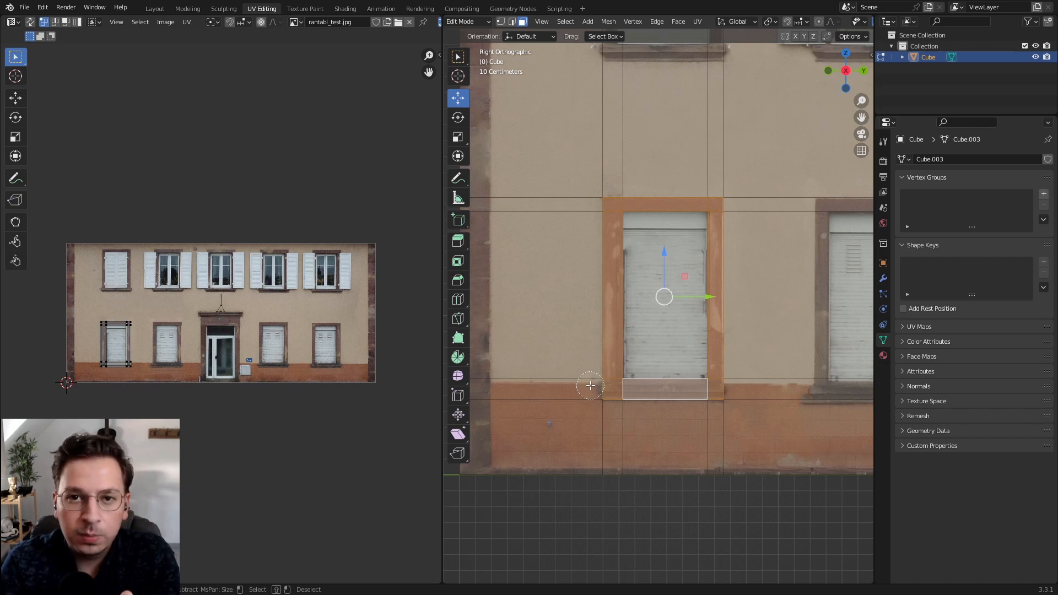
pyautogui.scroll(4, 591, 386)
pyautogui.scroll(-5, 591, 388)
pyautogui.scroll(5, 585, 380)
pyautogui.scroll(-7, 580, 372)
pyautogui.scroll(6, 580, 372)
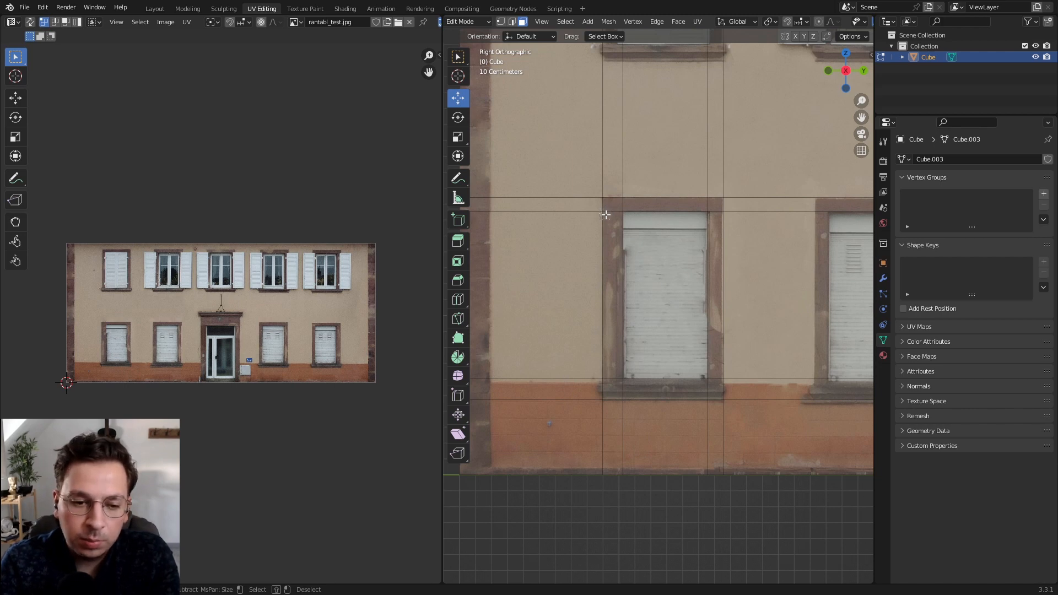
pyautogui.moveTo(614, 207); pyautogui.dragTo(628, 209)
pyautogui.moveTo(722, 204)
pyautogui.mouseDown()
pyautogui.moveTo(721, 226)
pyautogui.moveTo(613, 389)
pyautogui.mouseUp()
pyautogui.middleClick(652, 445)
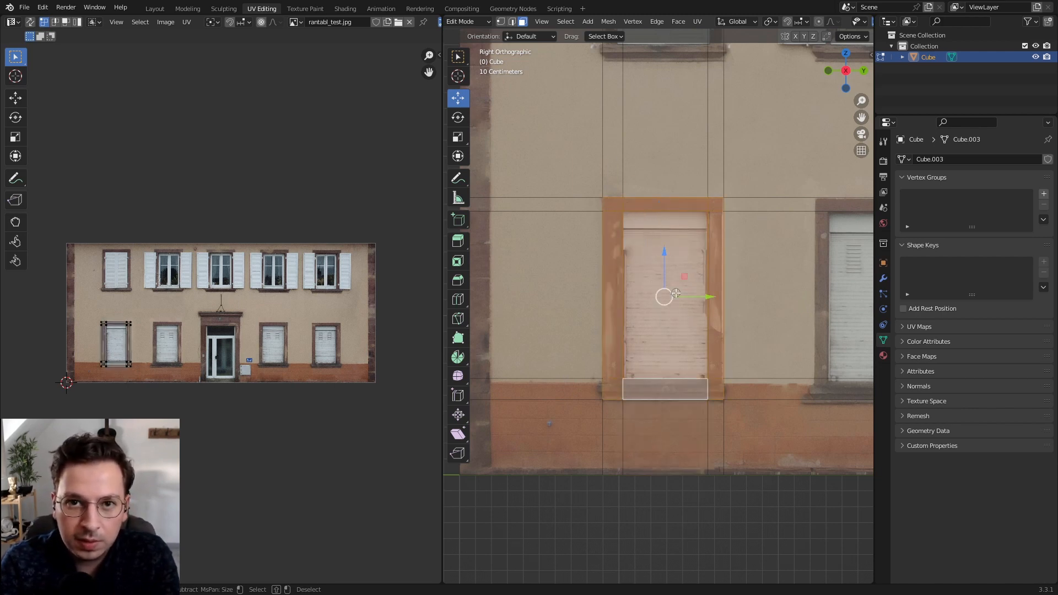
pyautogui.keyDown('shift'); pyautogui.click(674, 295); pyautogui.keyUp('shift')
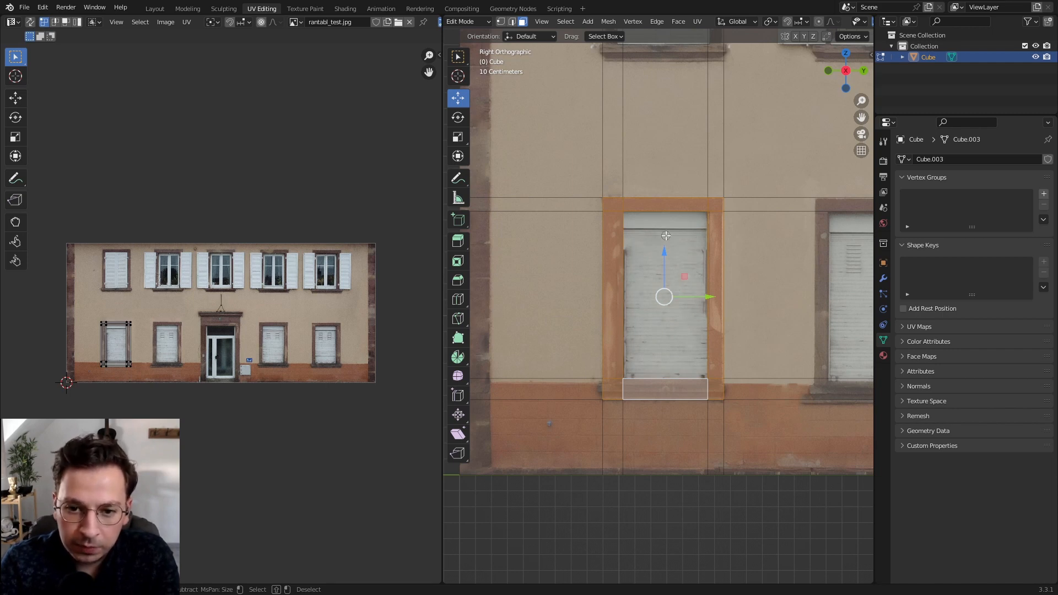
pyautogui.press('Escape')
# Extrude the selected window frame faces about 0.065 m outward from the wall and return to Object Mode
pyautogui.moveTo(666, 236); pyautogui.dragTo(692, 346, button='middle')
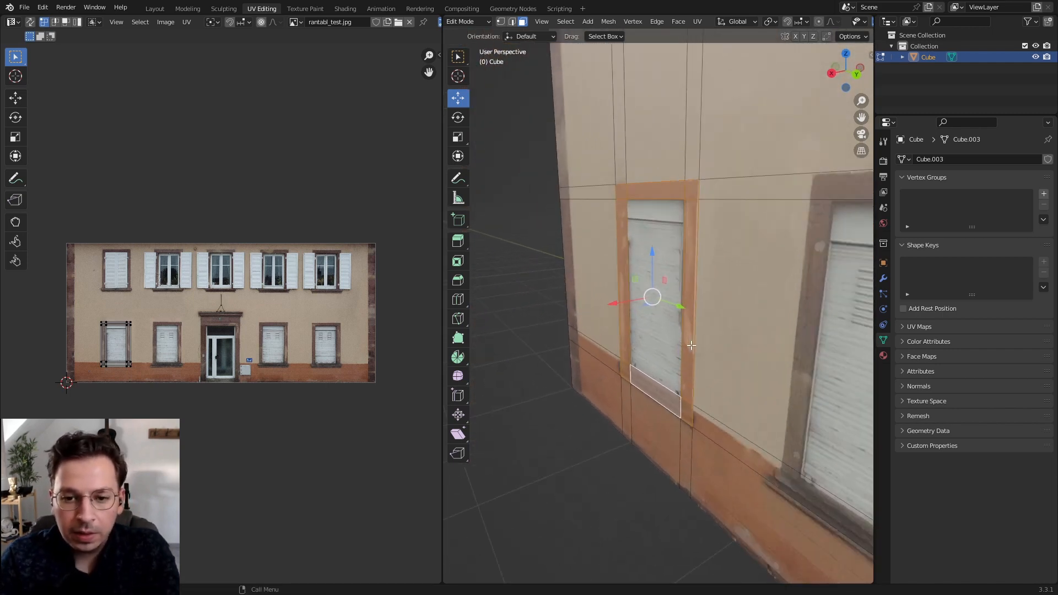
pyautogui.press('e')
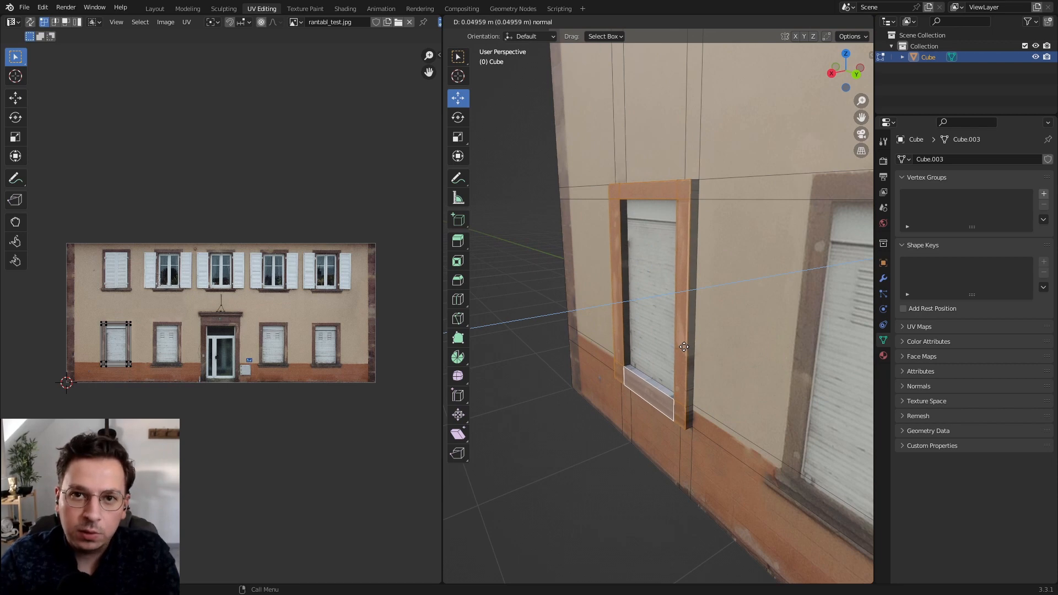
pyautogui.click(682, 347)
pyautogui.press('Tab')
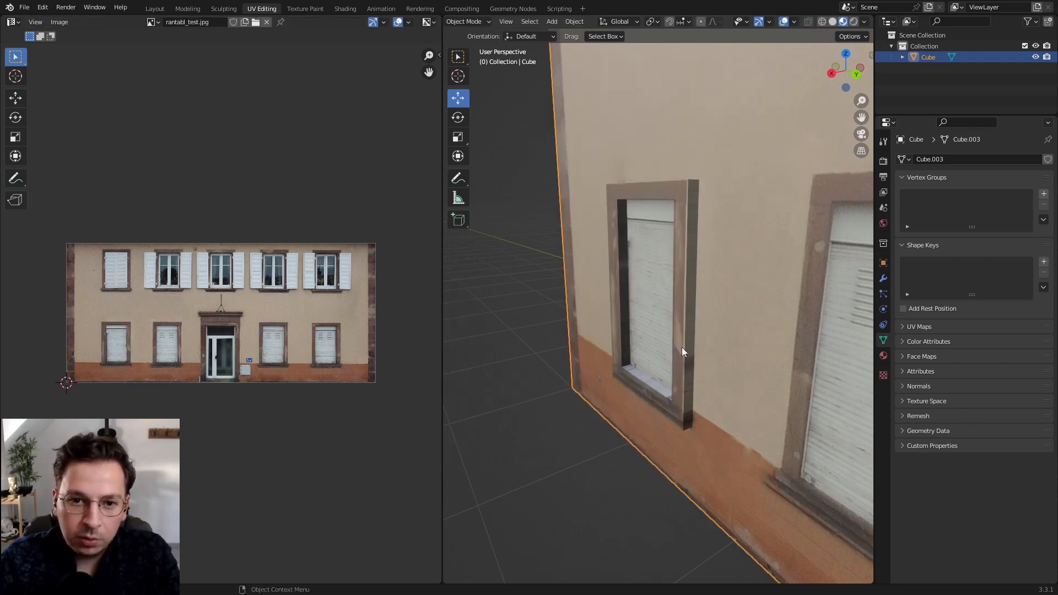
pyautogui.scroll(-5, 683, 347)
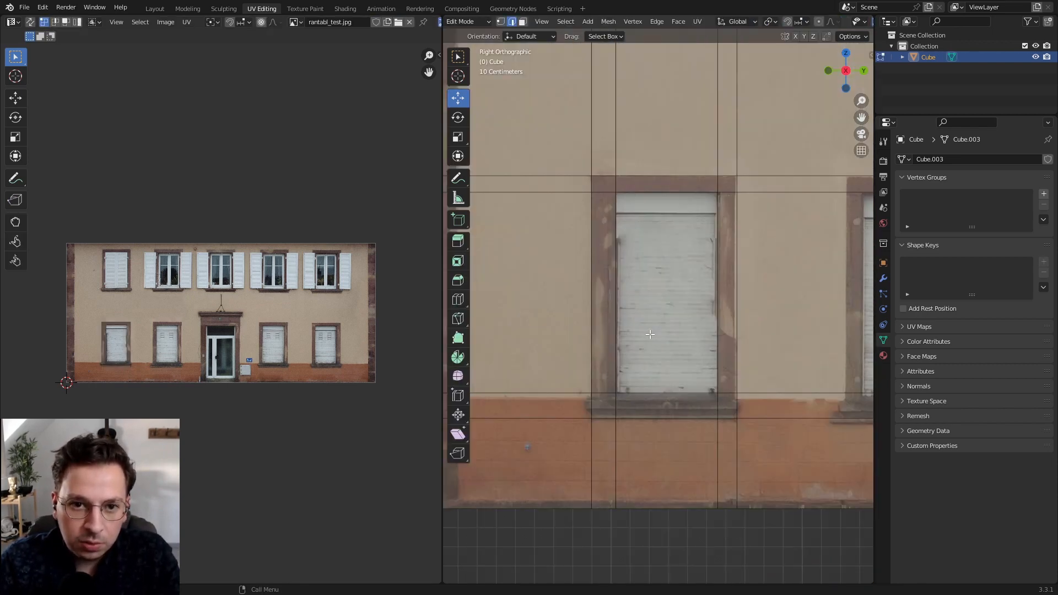
# Switch to face selection and select every frame and sill face surrounding the leftmost ground-floor window one by one
pyautogui.scroll(-1, 650, 335)
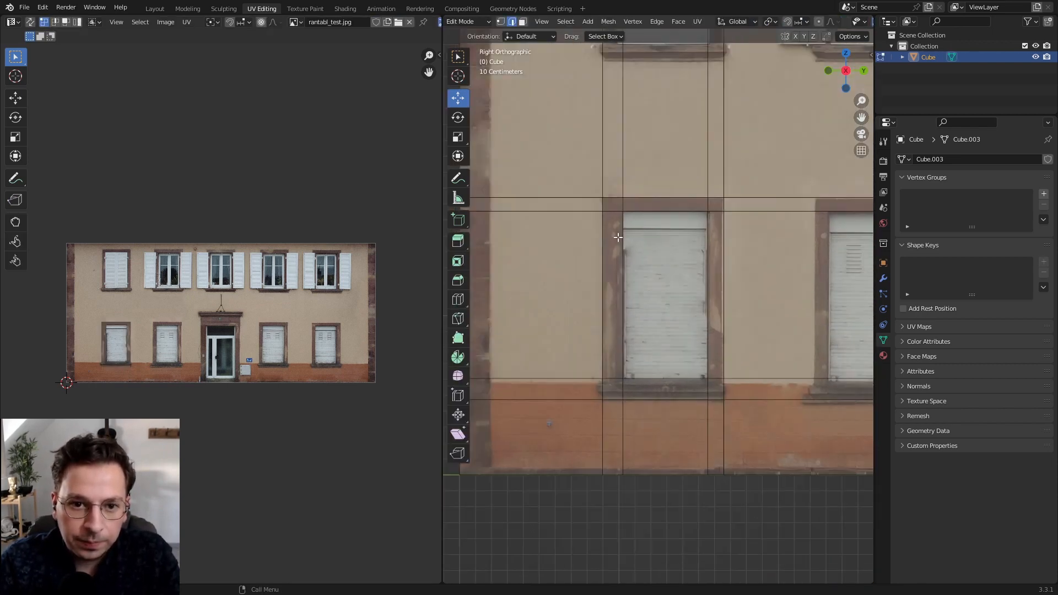
pyautogui.click(524, 24)
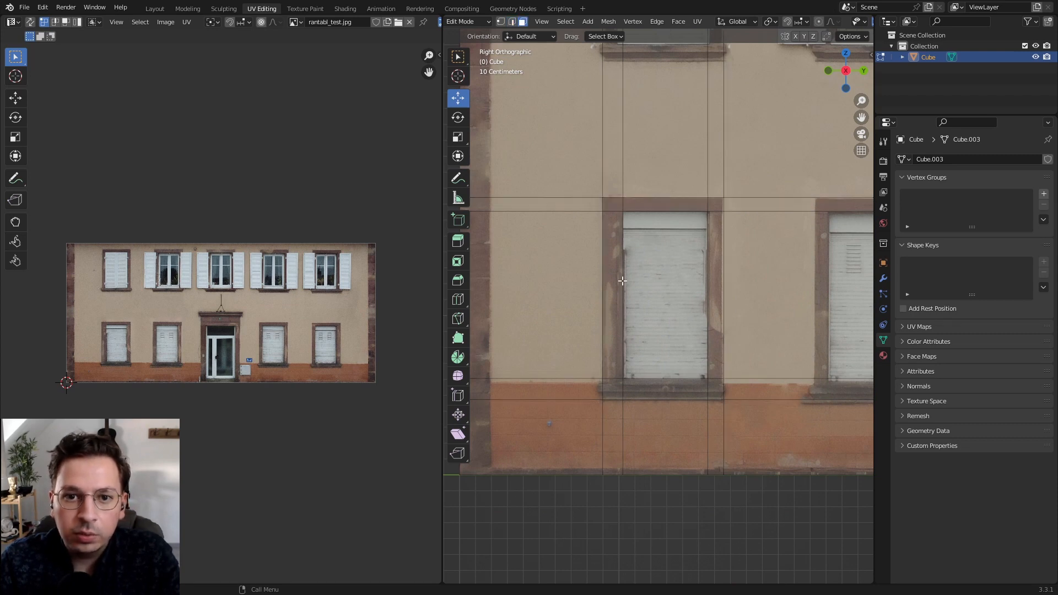
pyautogui.click(618, 388)
pyautogui.keyDown('shift'); pyautogui.click(645, 204); pyautogui.keyUp('shift')
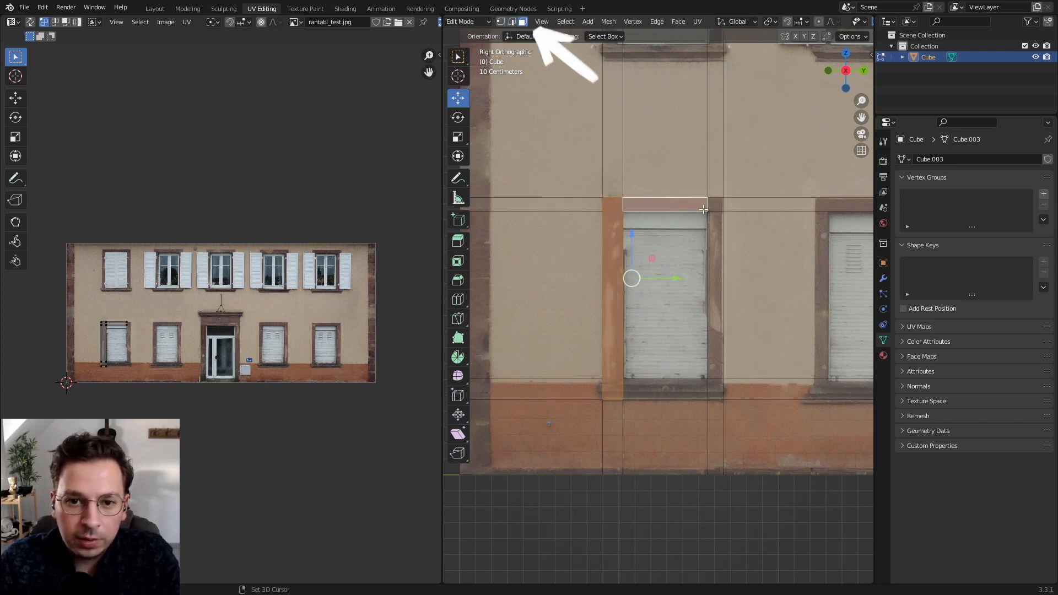
pyautogui.keyDown('shift'); pyautogui.click(715, 206); pyautogui.keyUp('shift')
pyautogui.keyDown('shift'); pyautogui.click(717, 231); pyautogui.keyUp('shift')
pyautogui.keyDown('shift'); pyautogui.click(716, 389); pyautogui.keyUp('shift')
pyautogui.keyDown('shift'); pyautogui.click(685, 391); pyautogui.keyUp('shift')
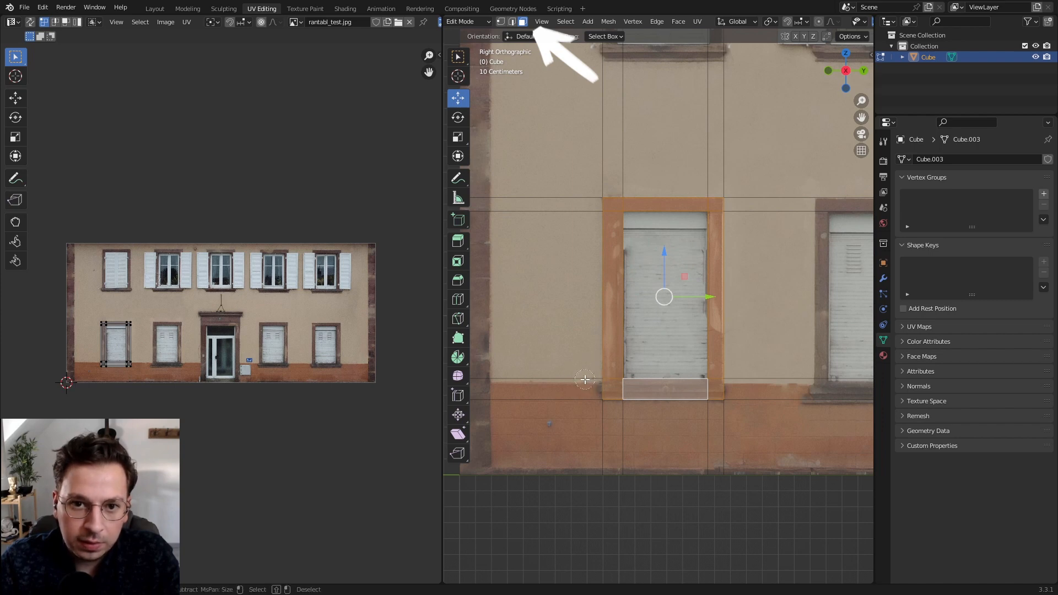
pyautogui.keyDown('shift'); pyautogui.click(684, 390); pyautogui.keyUp('shift')
pyautogui.keyDown('shift'); pyautogui.click(684, 390); pyautogui.keyUp('shift')
# Try resizing the Circle Select brush, clear the selection, and select the same window's frame and sill faces again
pyautogui.press('c')
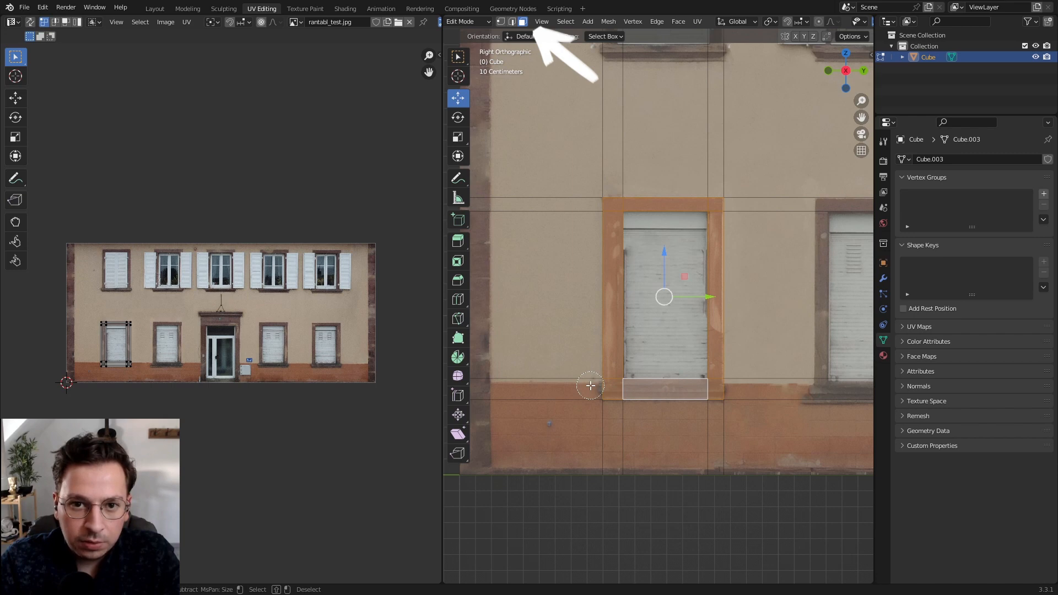
pyautogui.scroll(-4, 582, 373)
pyautogui.scroll(2, 580, 372)
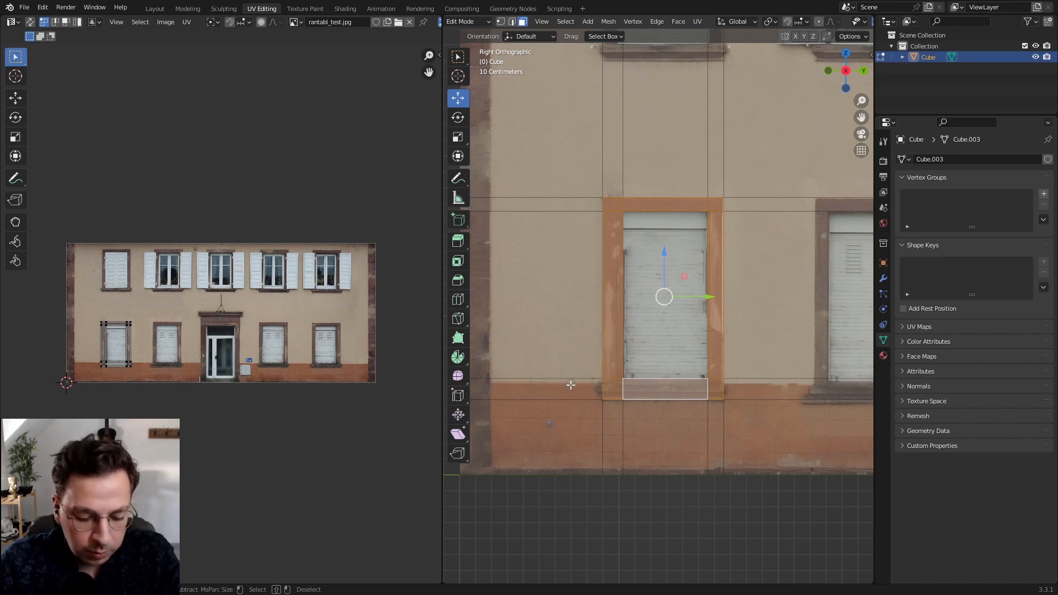
pyautogui.hotkey('alt', 'a')
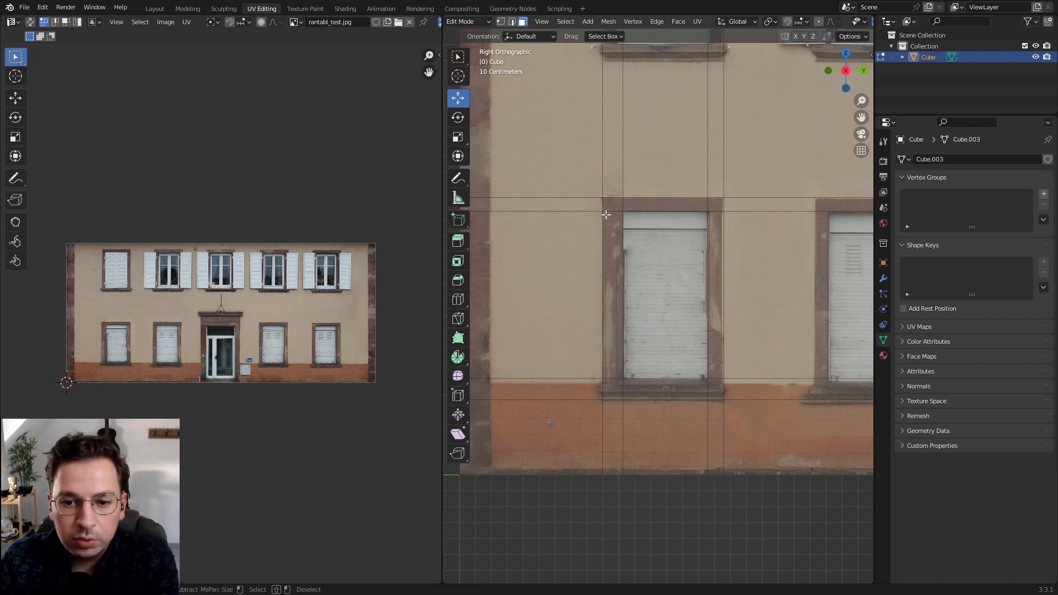
pyautogui.click(613, 221)
pyautogui.keyDown('shift'); pyautogui.click(662, 204); pyautogui.keyUp('shift')
pyautogui.keyDown('shift'); pyautogui.click(714, 385); pyautogui.keyUp('shift')
pyautogui.keyDown('shift'); pyautogui.click(685, 390); pyautogui.keyUp('shift')
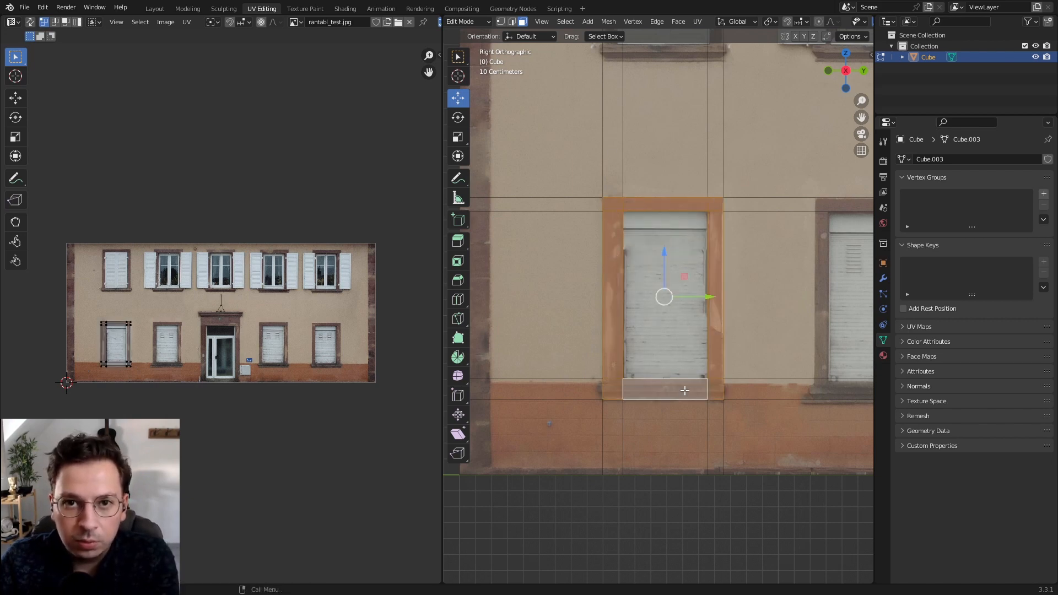
# Adjust the Circle Select brush size, clear the selection, and paint-select the window's frame and sill faces without the shutter face
pyautogui.press('c')
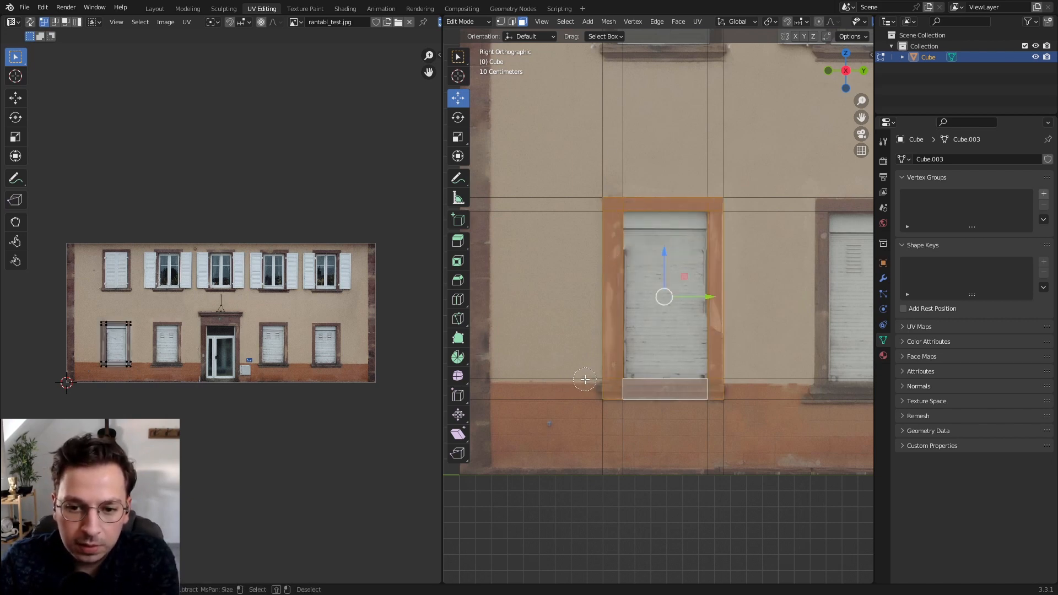
pyautogui.scroll(-1, 590, 386)
pyautogui.scroll(1, 590, 386)
pyautogui.scroll(-1, 591, 386)
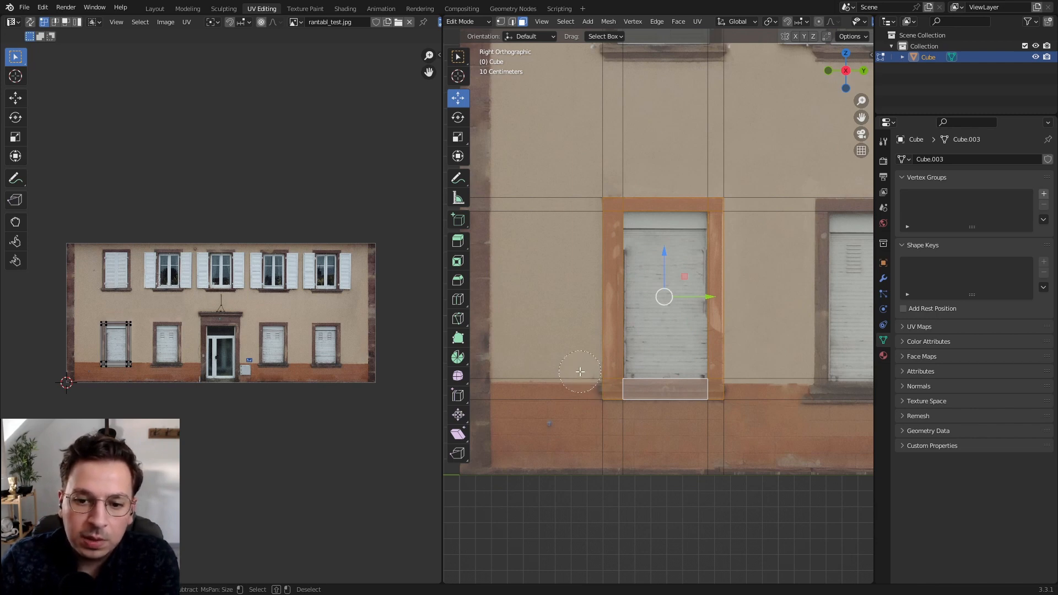
pyautogui.scroll(-4, 580, 372)
pyautogui.scroll(2, 581, 372)
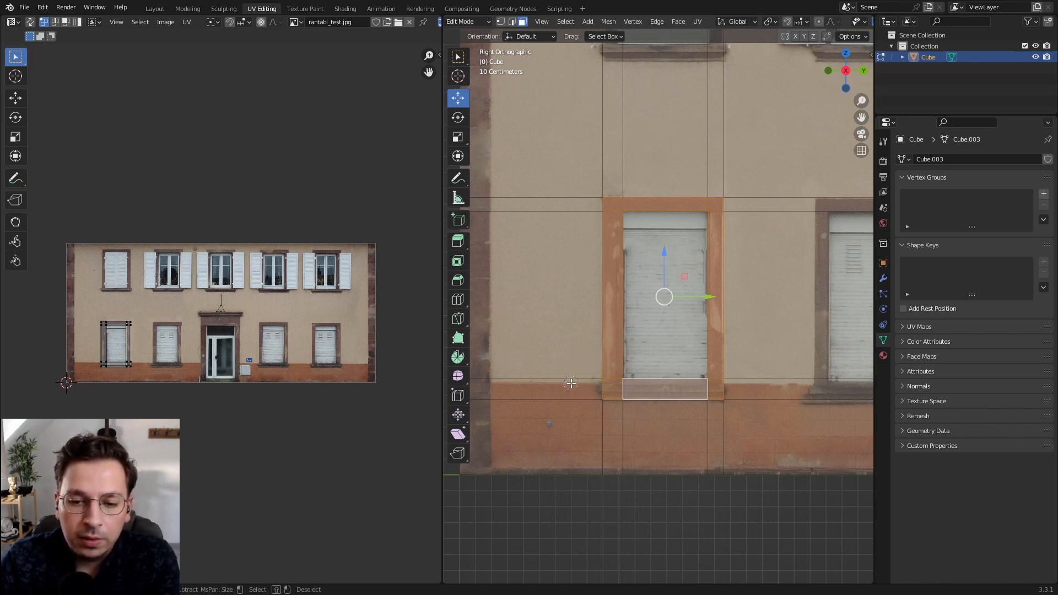
pyautogui.hotkey('alt', 'a')
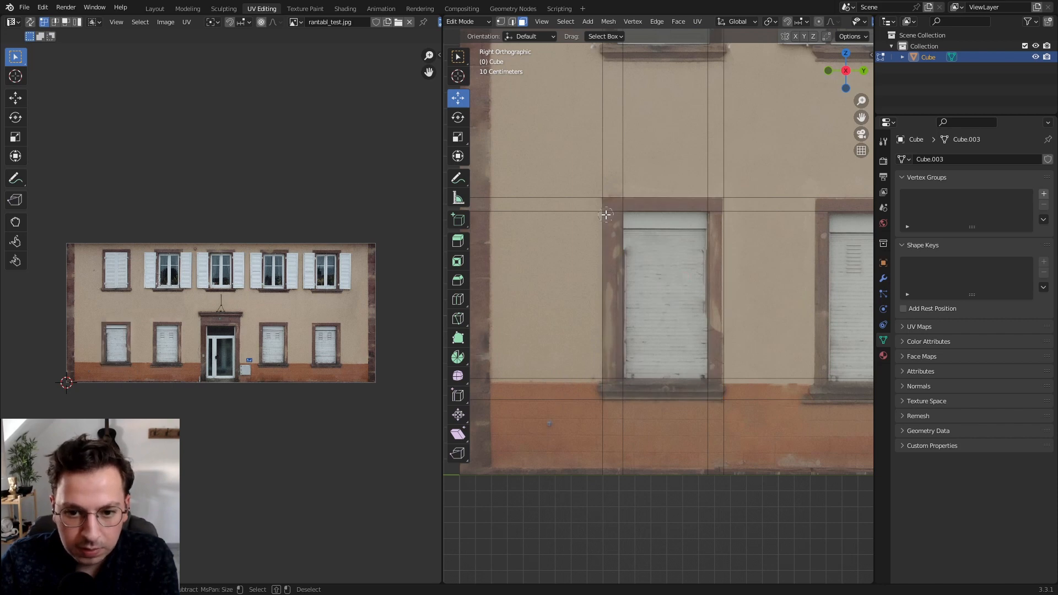
pyautogui.moveTo(613, 205)
pyautogui.mouseDown()
pyautogui.moveTo(731, 209)
pyautogui.moveTo(624, 400)
pyautogui.mouseUp()
pyautogui.middleClick(655, 444)
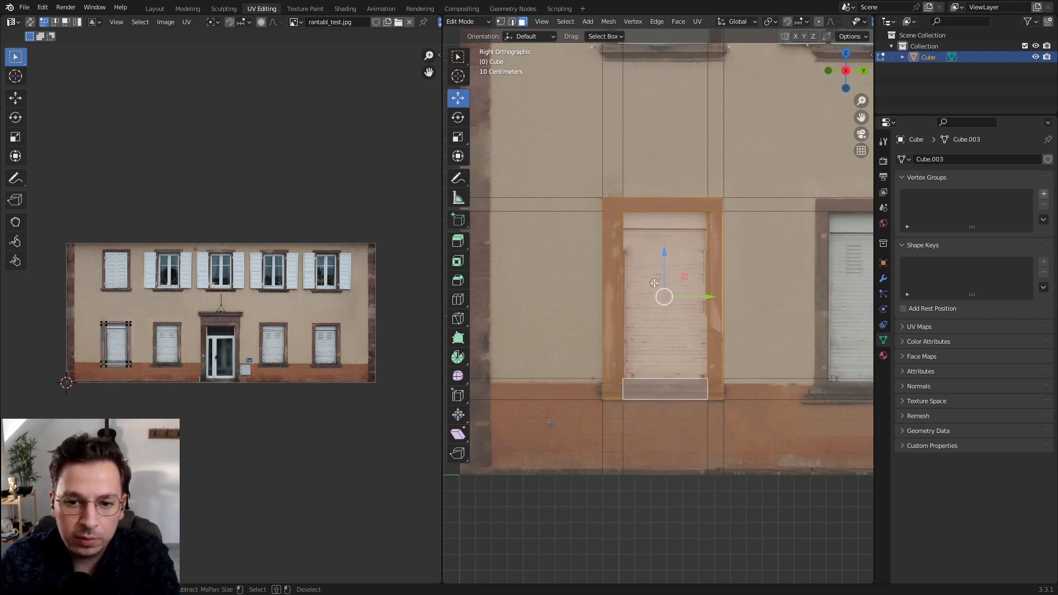
pyautogui.middleClick(676, 293)
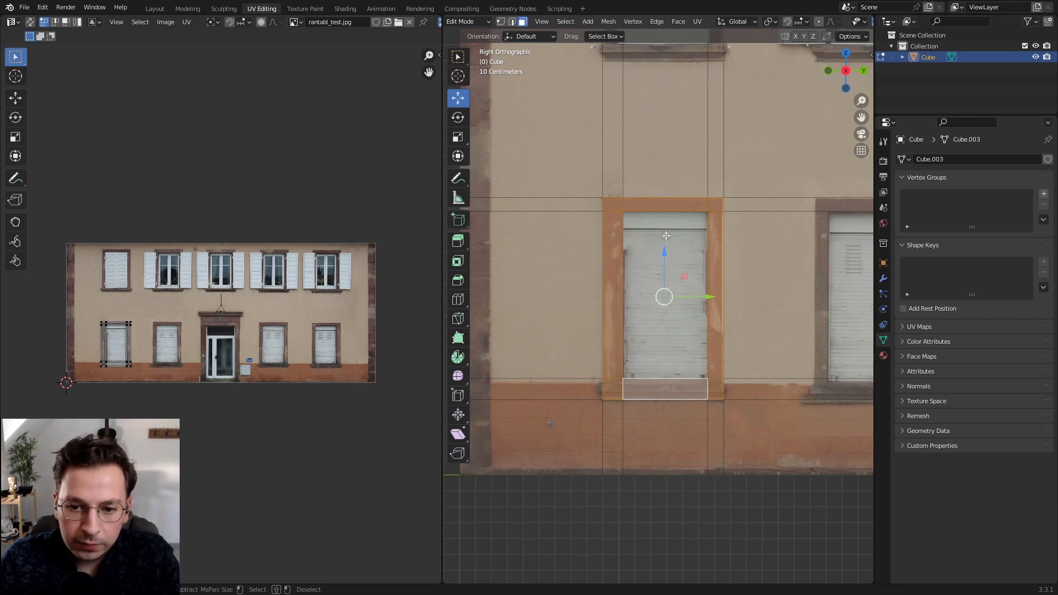
# Extrude the selected frame and sill faces about 0.065 m outward and view the whole facade in Object Mode
pyautogui.moveTo(763, 276); pyautogui.dragTo(692, 345, button='middle')
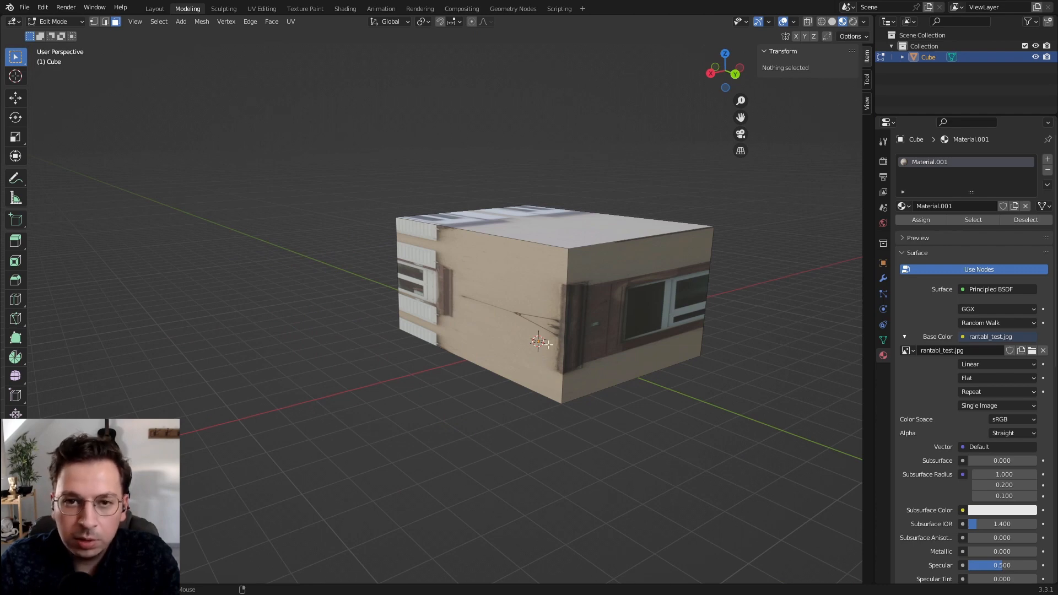
pyautogui.keyDown('alt'); pyautogui.moveTo(549, 344); pyautogui.dragTo(574, 350, button='middle'); pyautogui.keyUp('alt')
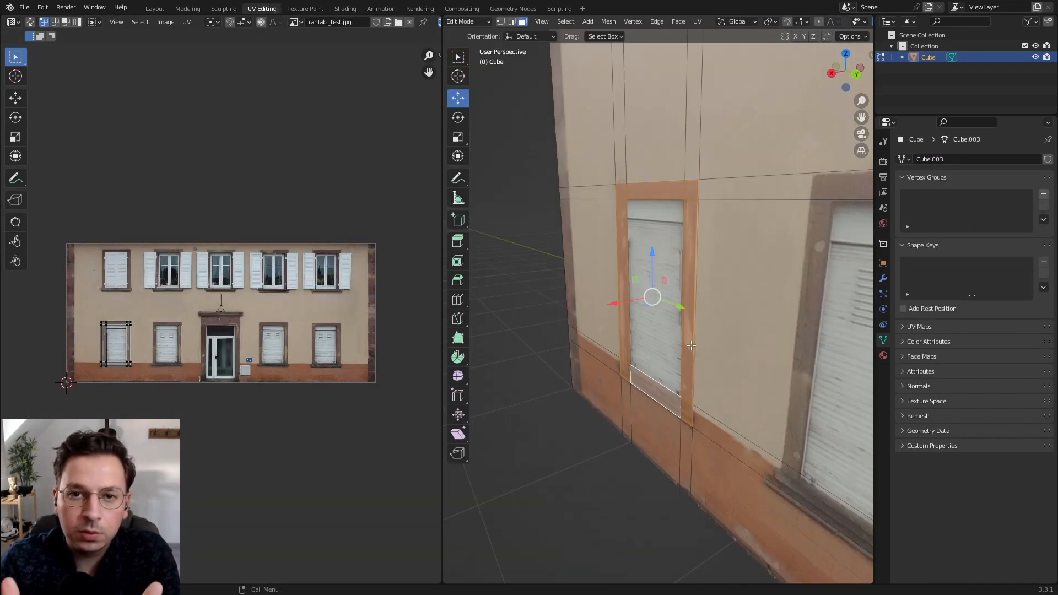
pyautogui.press('e')
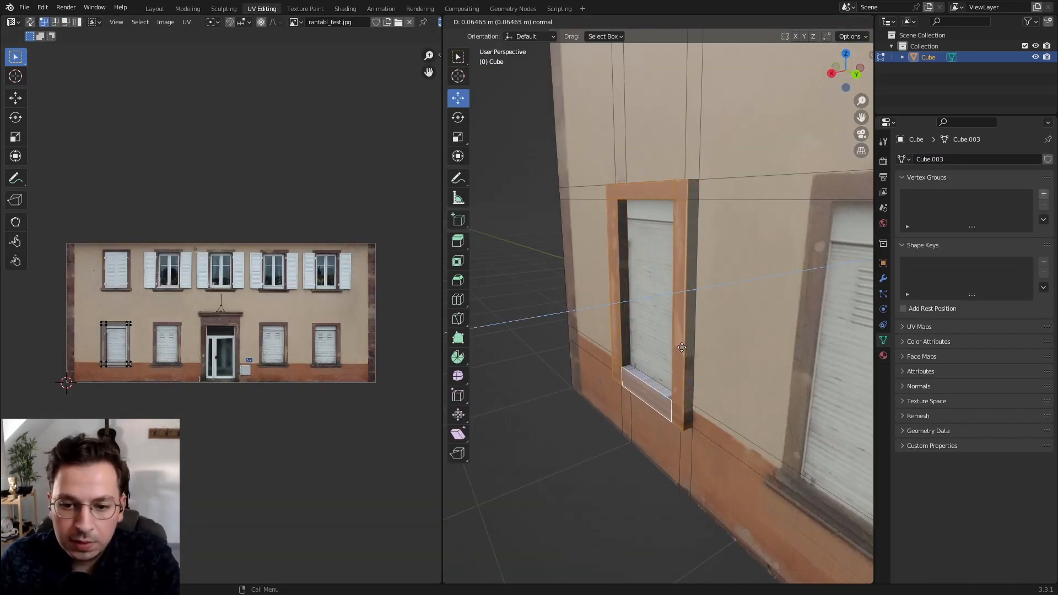
pyautogui.click(683, 347)
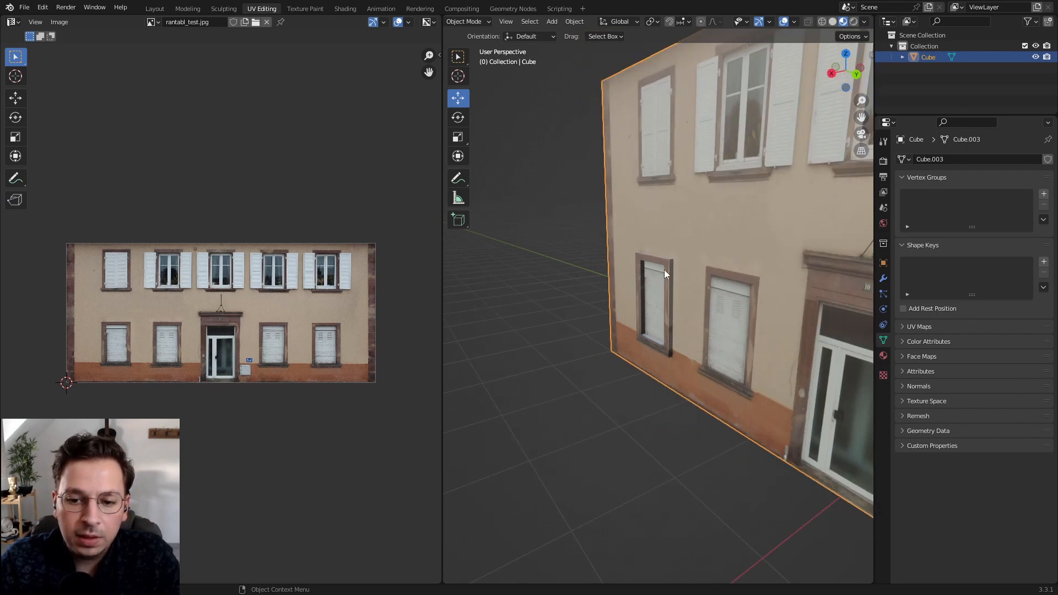
pyautogui.moveTo(719, 328); pyautogui.dragTo(701, 350, button='middle')
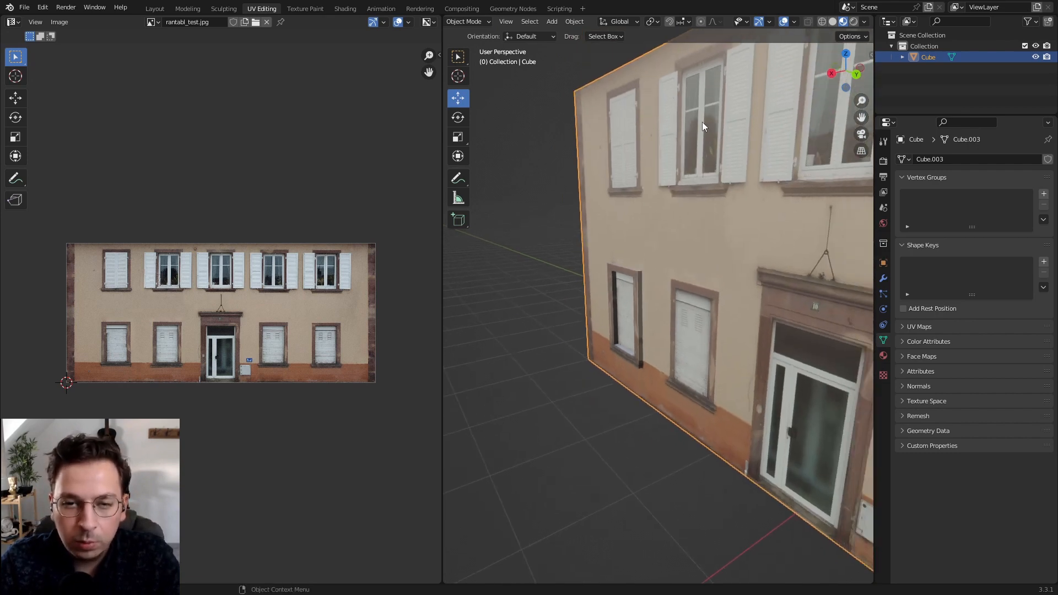
pyautogui.moveTo(726, 315); pyautogui.dragTo(668, 266, button='middle')
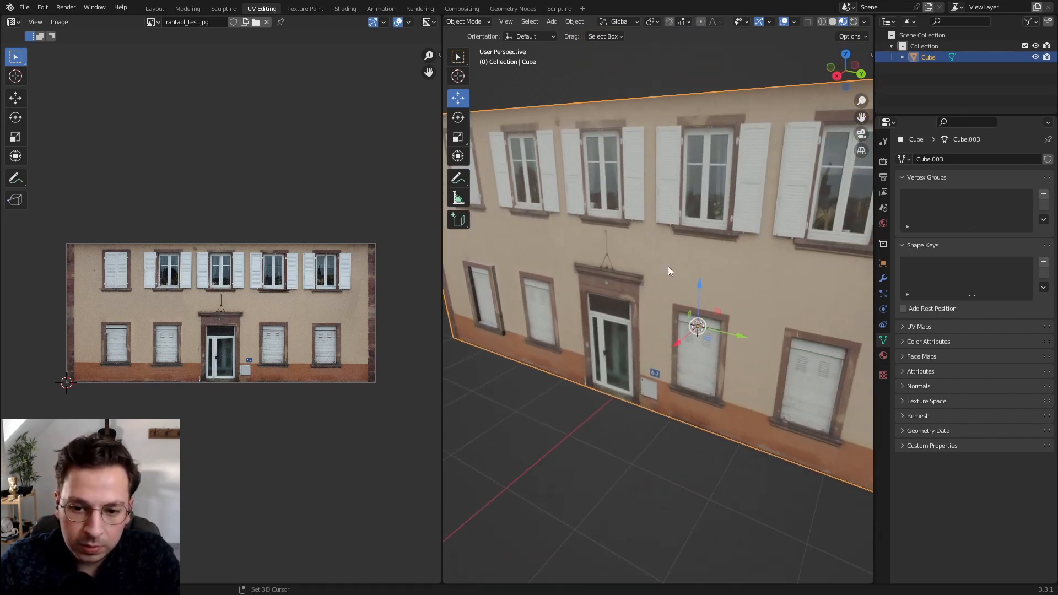
pyautogui.keyDown('shift'); pyautogui.moveTo(591, 342); pyautogui.dragTo(660, 359, button='middle'); pyautogui.keyUp('shift')
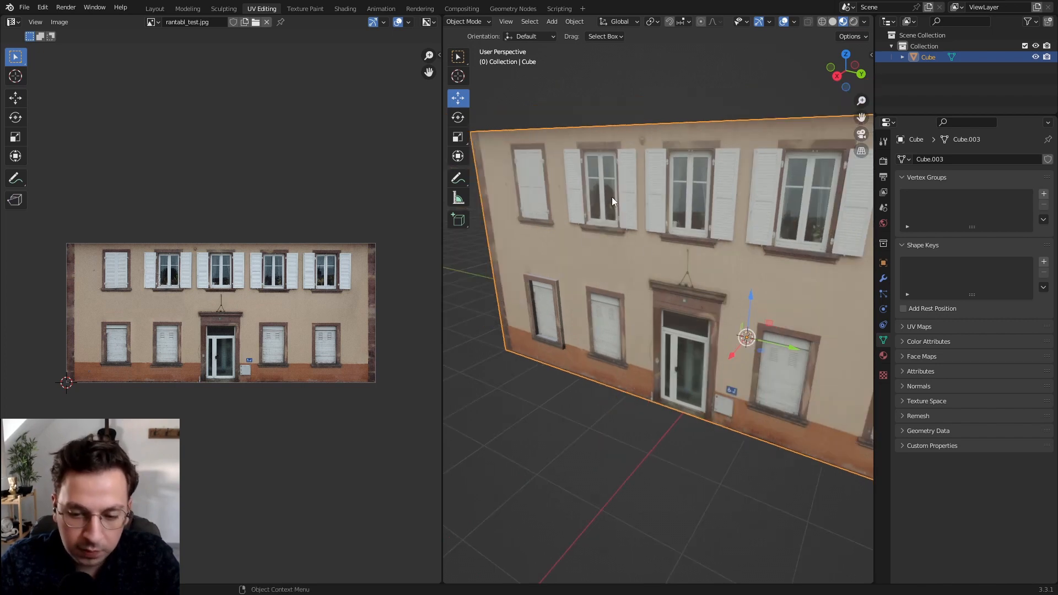
pyautogui.scroll(2, 548, 322)
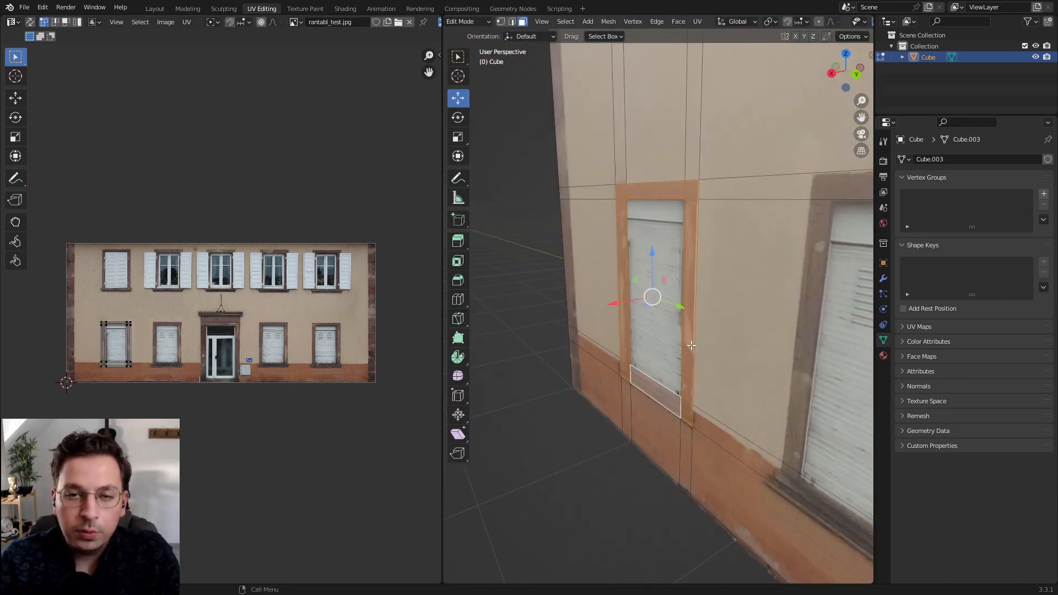
# Extrude the leftmost ground-floor window's frame about 0.065 m outward, leave Edit Mode, and inspect the frame's upper and side faces closely
pyautogui.press('e')
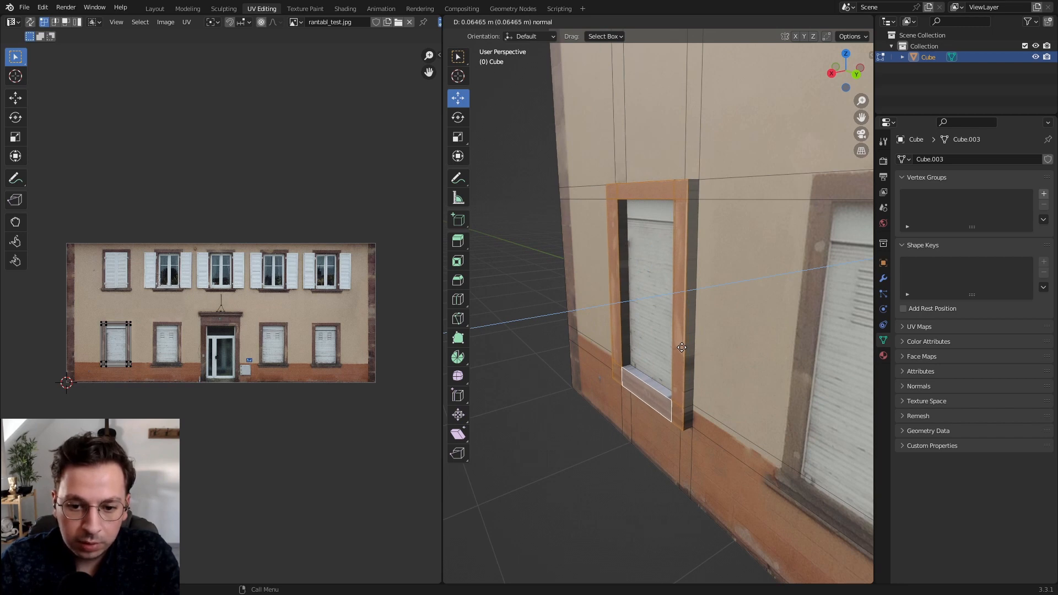
pyautogui.click(683, 348)
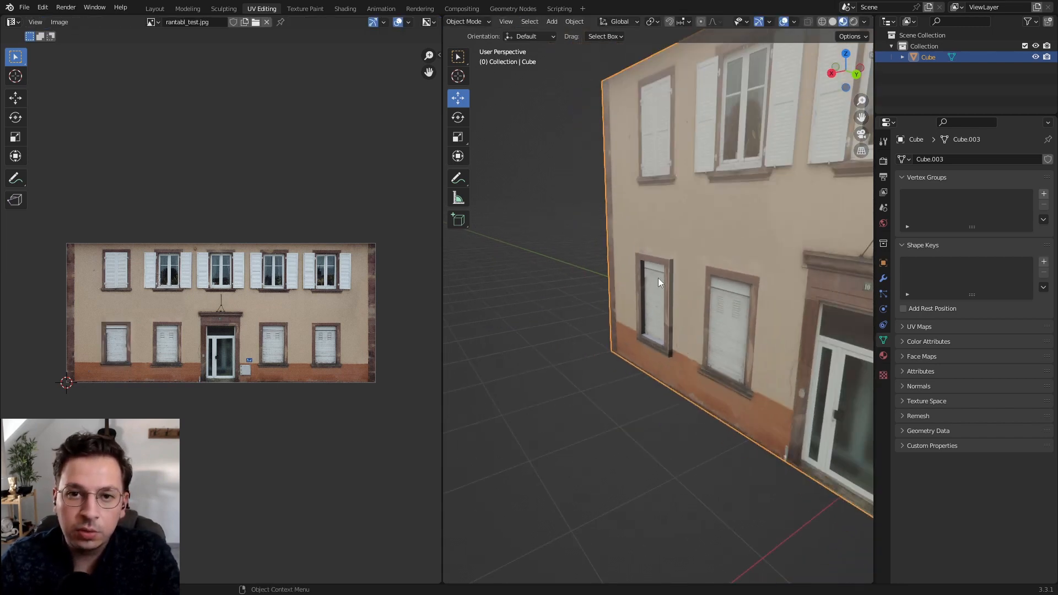
pyautogui.scroll(2, 712, 329)
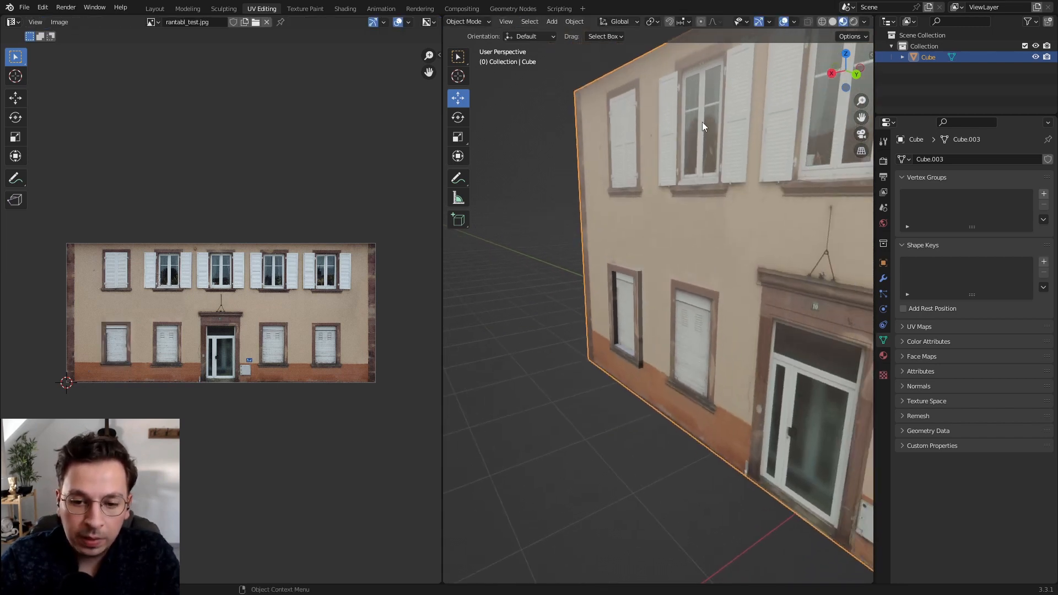
pyautogui.scroll(-2, 734, 313)
pyautogui.moveTo(743, 311)
pyautogui.mouseDown(button='middle')
pyautogui.moveTo(792, 316)
pyautogui.moveTo(755, 319)
pyautogui.mouseUp(button='middle')
pyautogui.scroll(5, 697, 321)
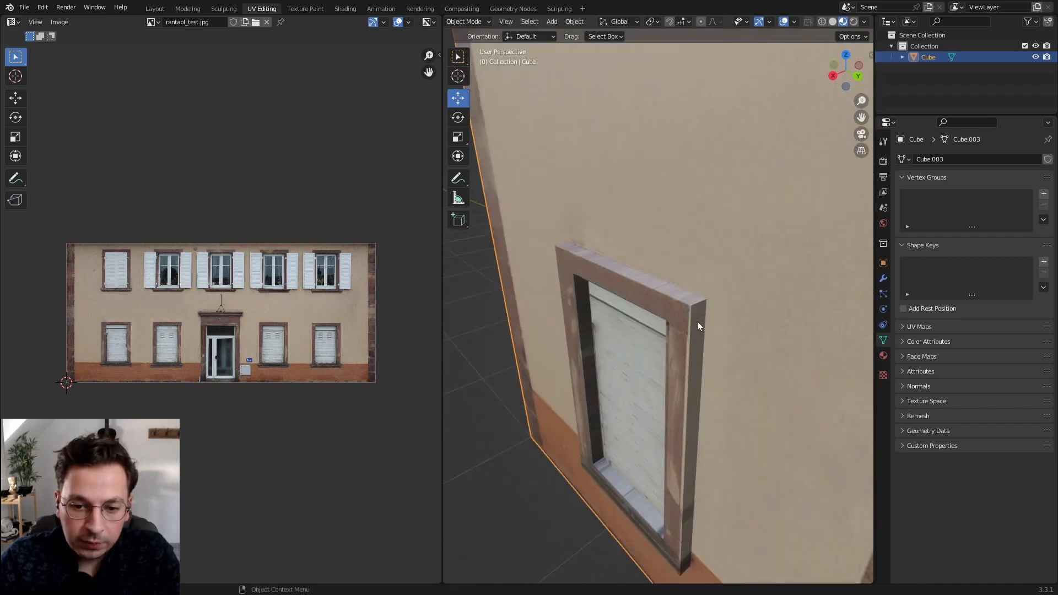
pyautogui.moveTo(597, 461); pyautogui.dragTo(611, 357, button='middle')
pyautogui.moveTo(564, 408); pyautogui.dragTo(1024, 433, button='middle')
pyautogui.moveTo(720, 369); pyautogui.dragTo(693, 315, button='middle')
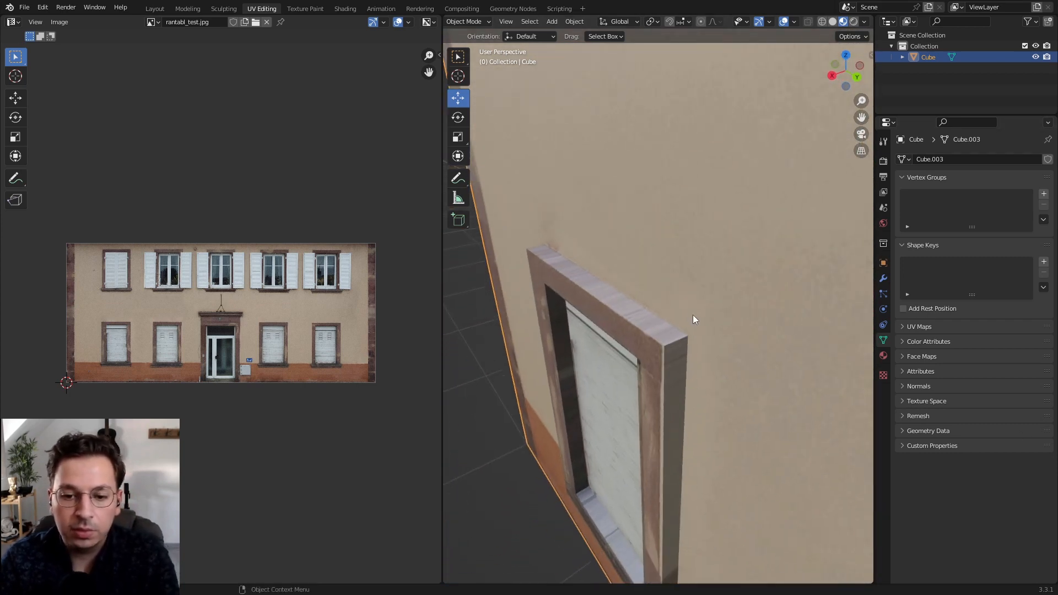
# In Edit Mode, select the top faces of the leftmost ground-floor window's extruded frame and, in UV edge selection, their edge along the lintel's top
pyautogui.press('Tab')
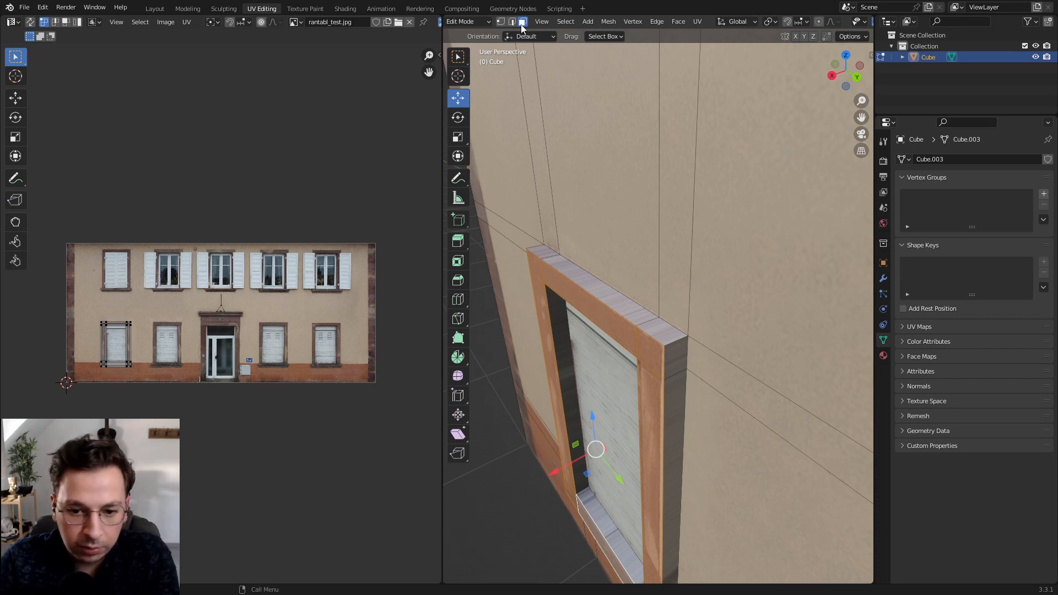
pyautogui.click(661, 331)
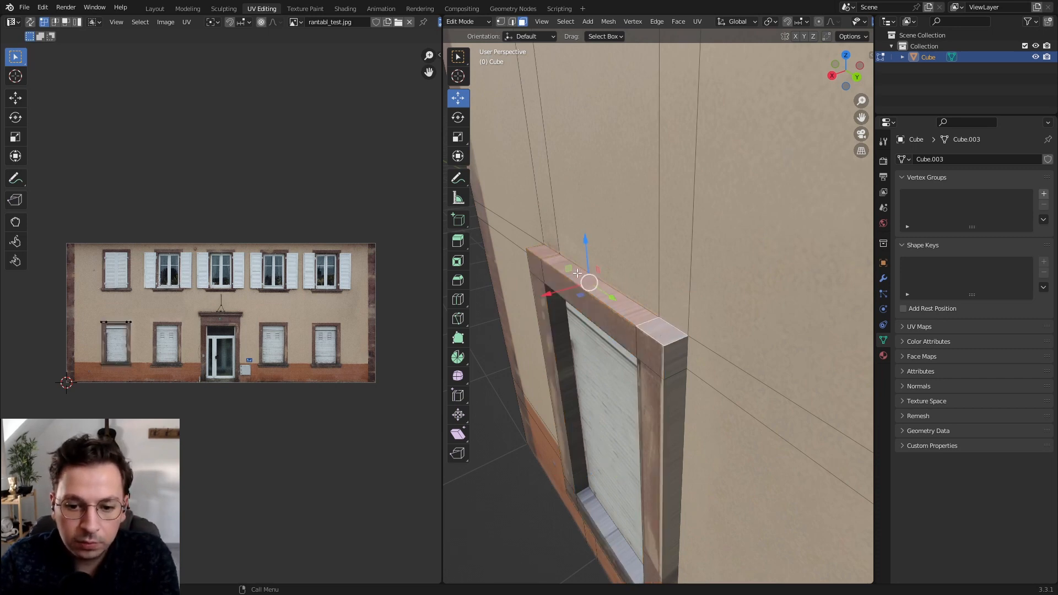
pyautogui.scroll(3, 86, 334)
pyautogui.scroll(3, 85, 330)
pyautogui.moveTo(75, 336); pyautogui.dragTo(90, 296, button='middle')
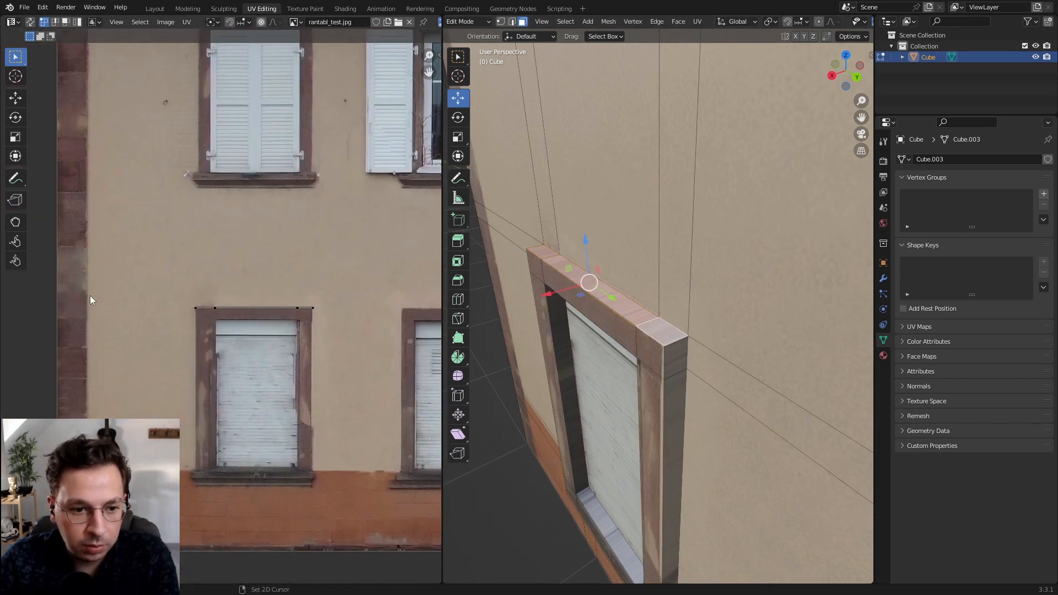
pyautogui.scroll(1, 266, 308)
pyautogui.scroll(2, 270, 310)
pyautogui.moveTo(272, 310); pyautogui.dragTo(227, 312, button='middle')
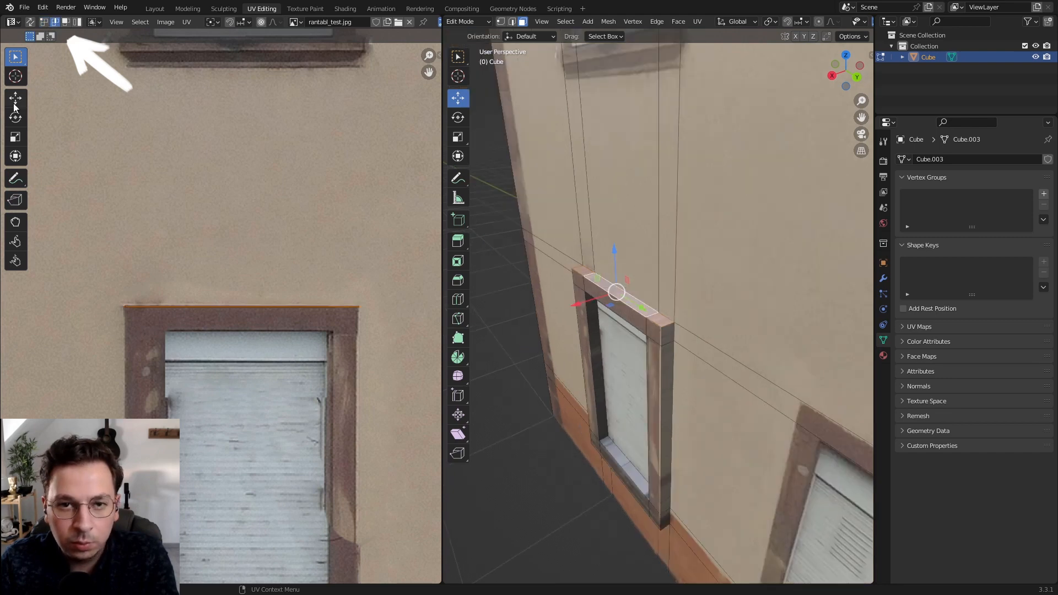
# Move the selected UV edge down into the photo's brown lintel, then inspect the frame's top faces in Object Mode
pyautogui.click(15, 98)
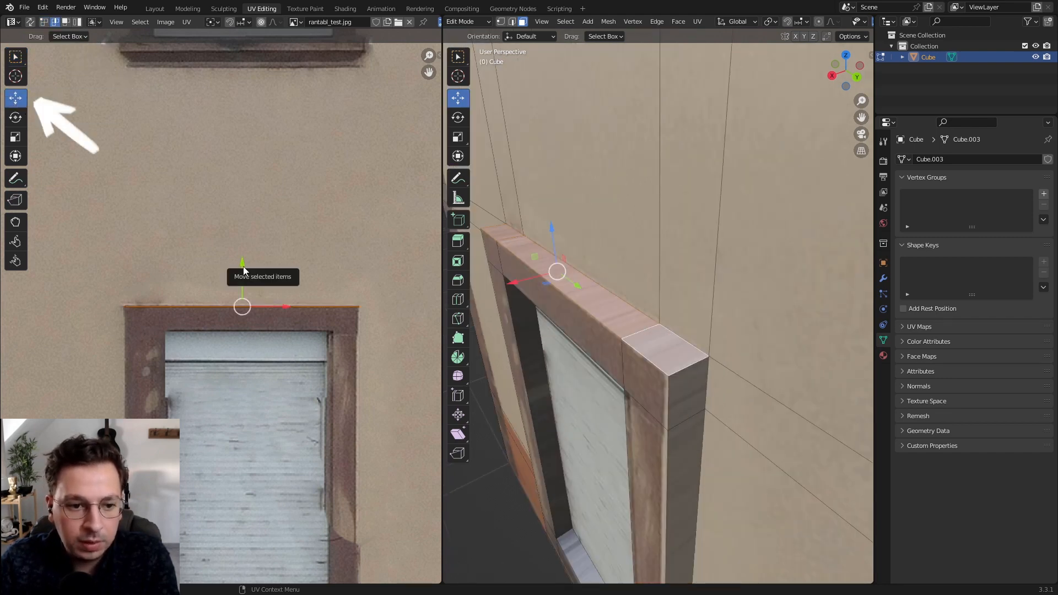
pyautogui.moveTo(243, 271); pyautogui.dragTo(243, 292)
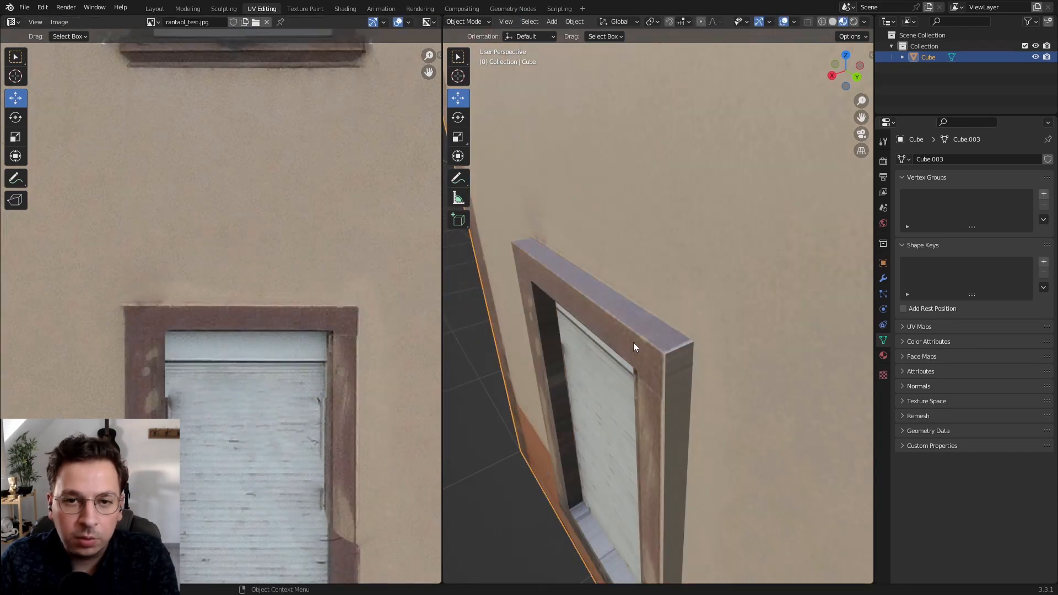
pyautogui.moveTo(634, 346); pyautogui.dragTo(638, 332, button='middle')
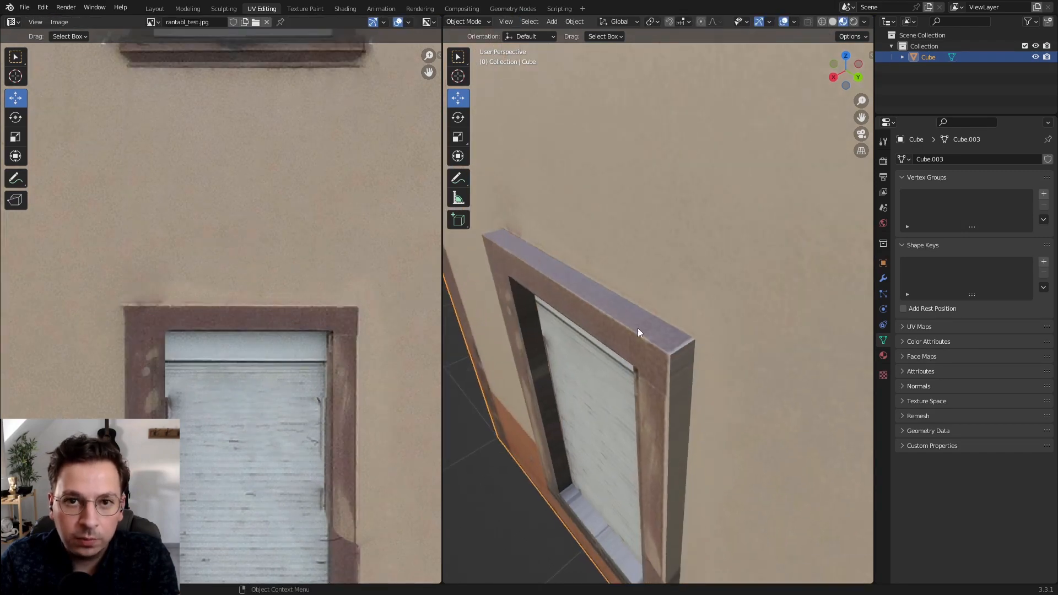